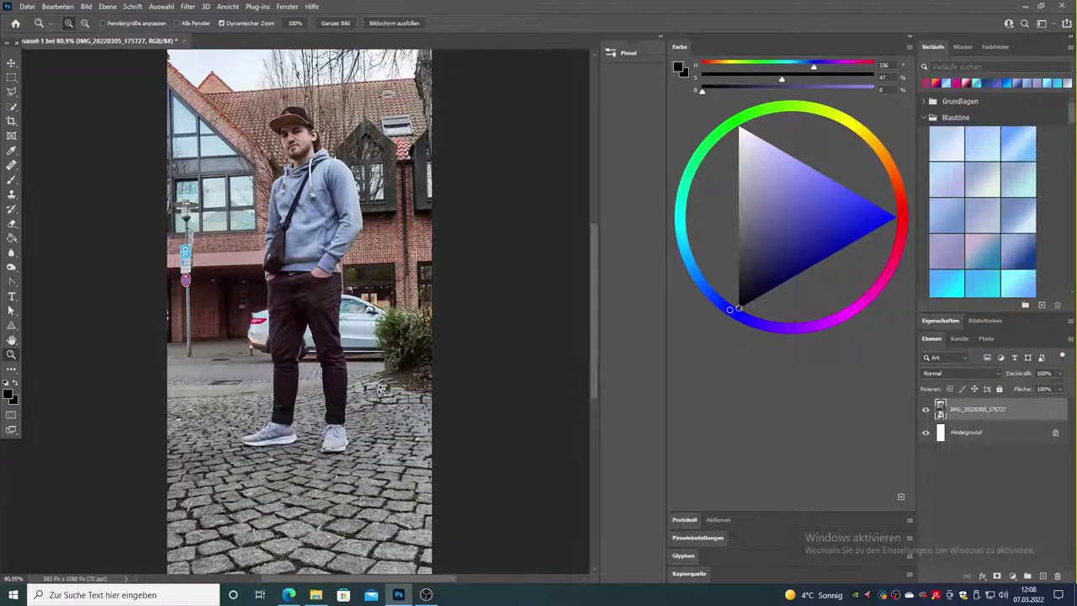
Auto-select the man with Quick Selection's Select Subject, then zoom in on his face.
click(12, 107)
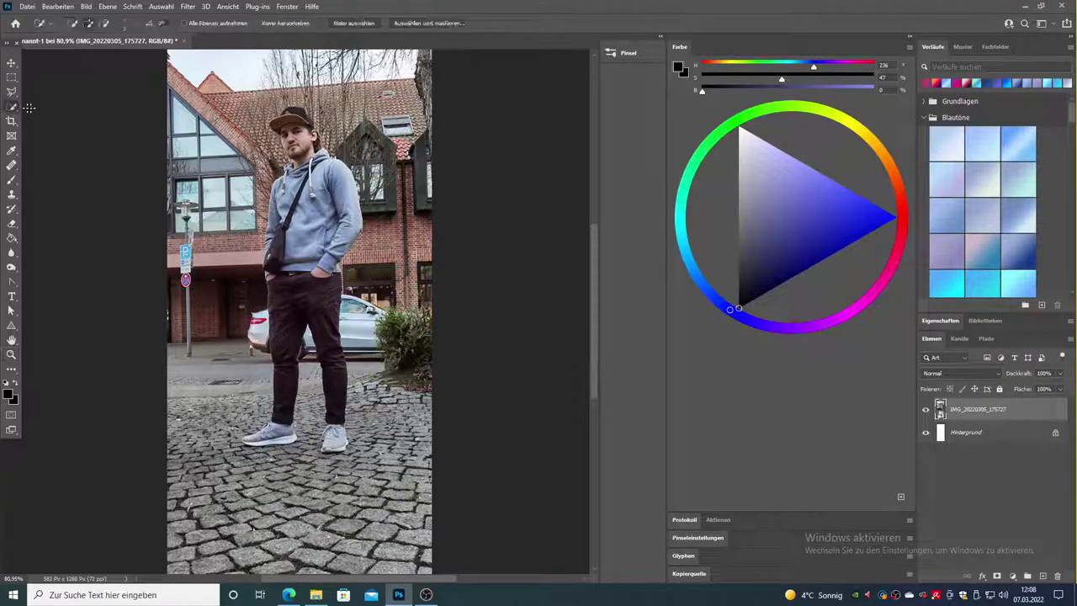
click(341, 25)
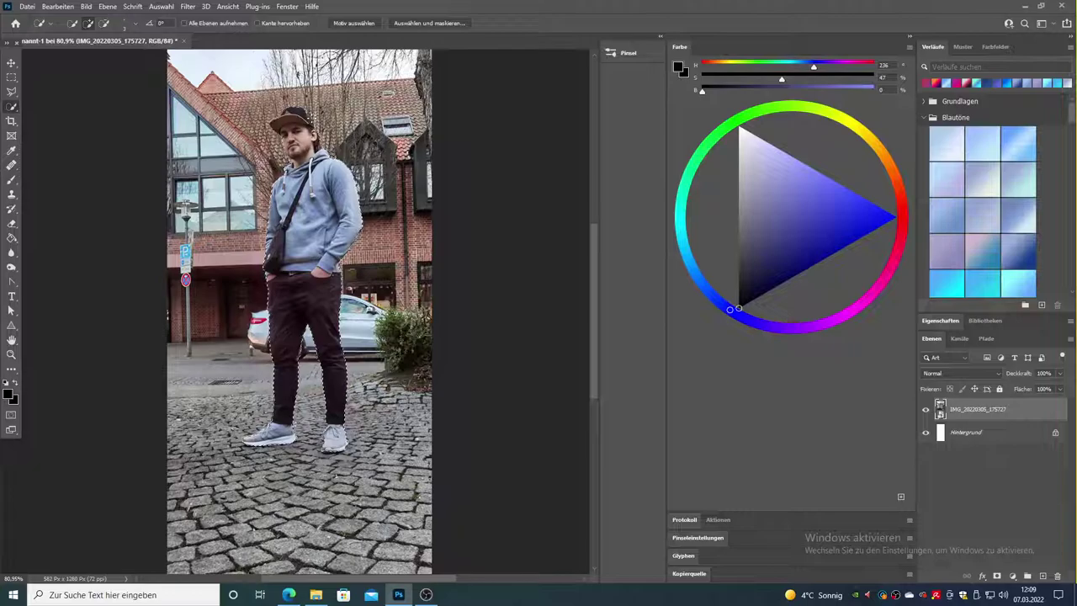
key(z)
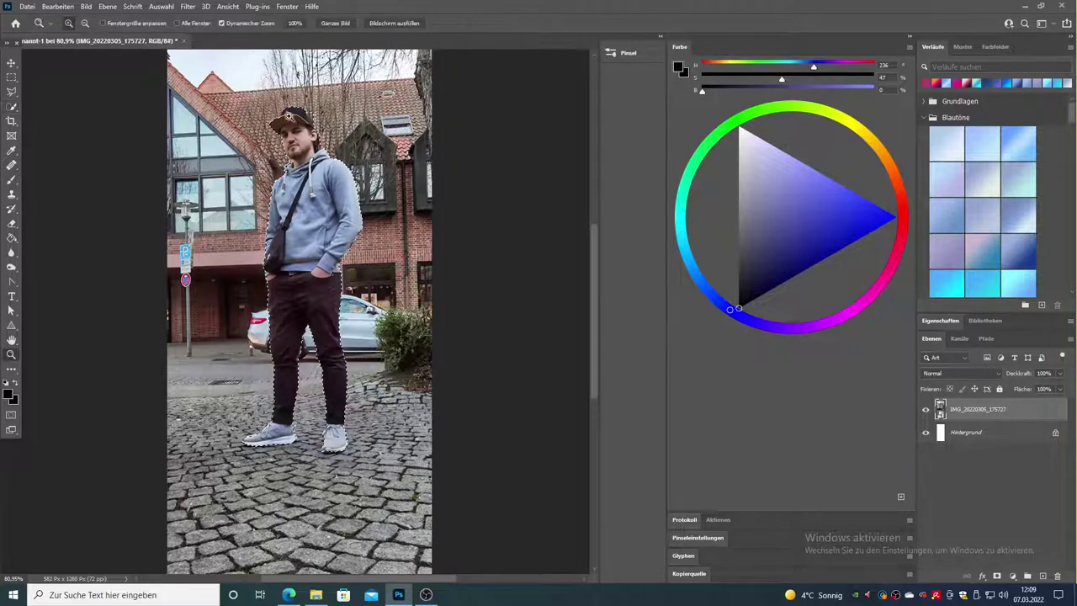
drag(287, 118, 342, 137)
Subtract background around the cap, face and shoulders from the Quick Selection.
click(11, 107)
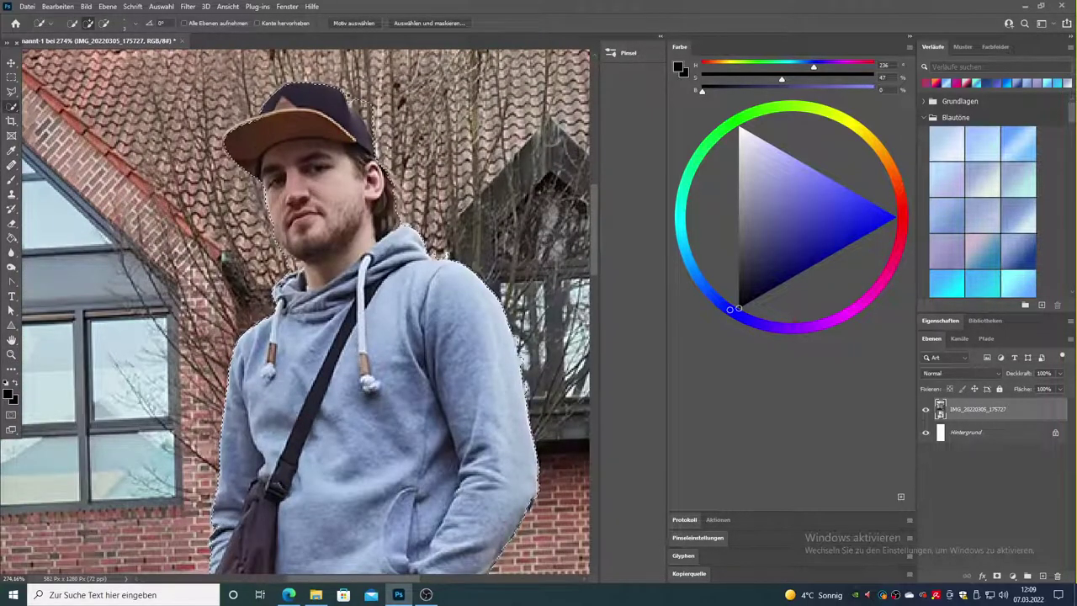
key(alt)
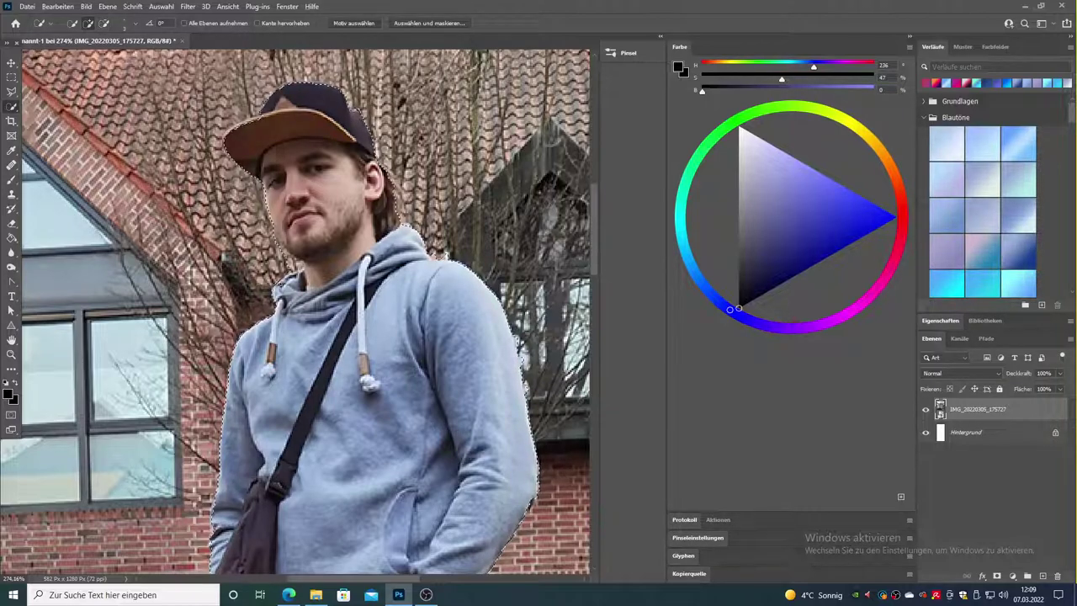
key(alt)
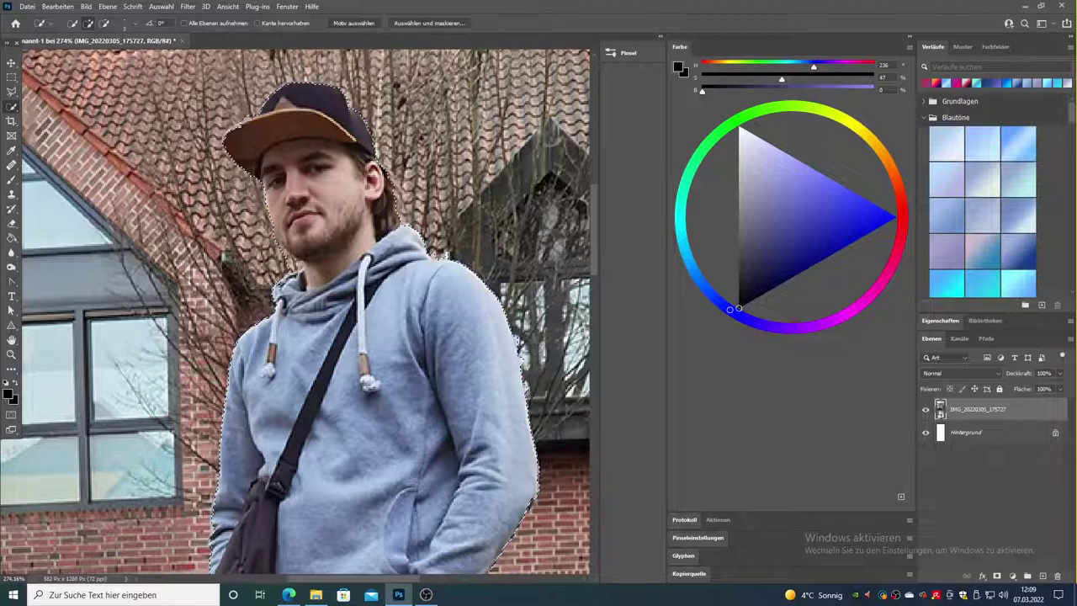
key(alt)
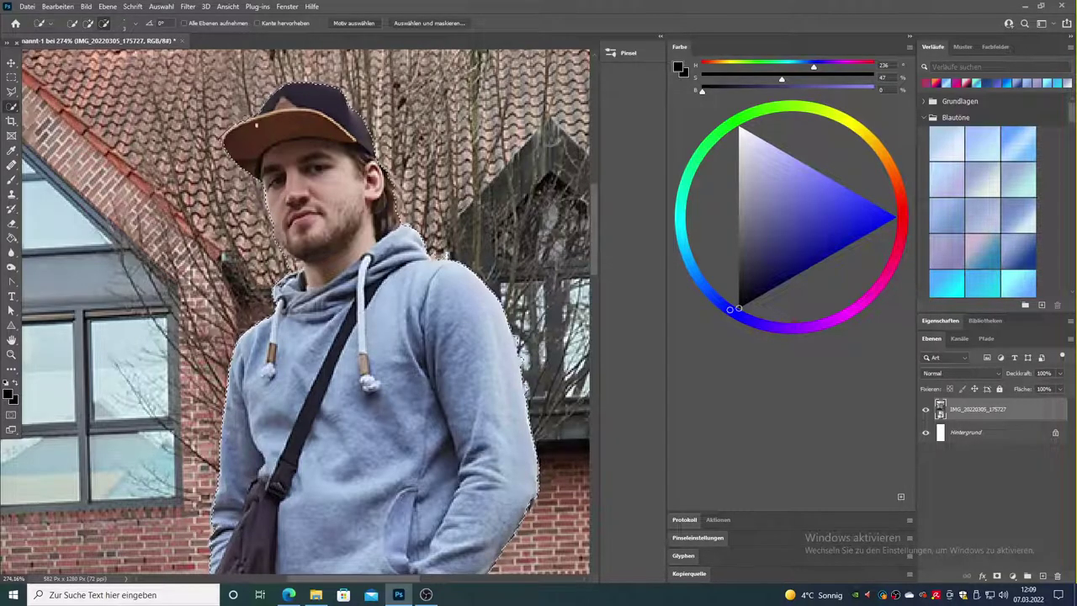
key(alt)
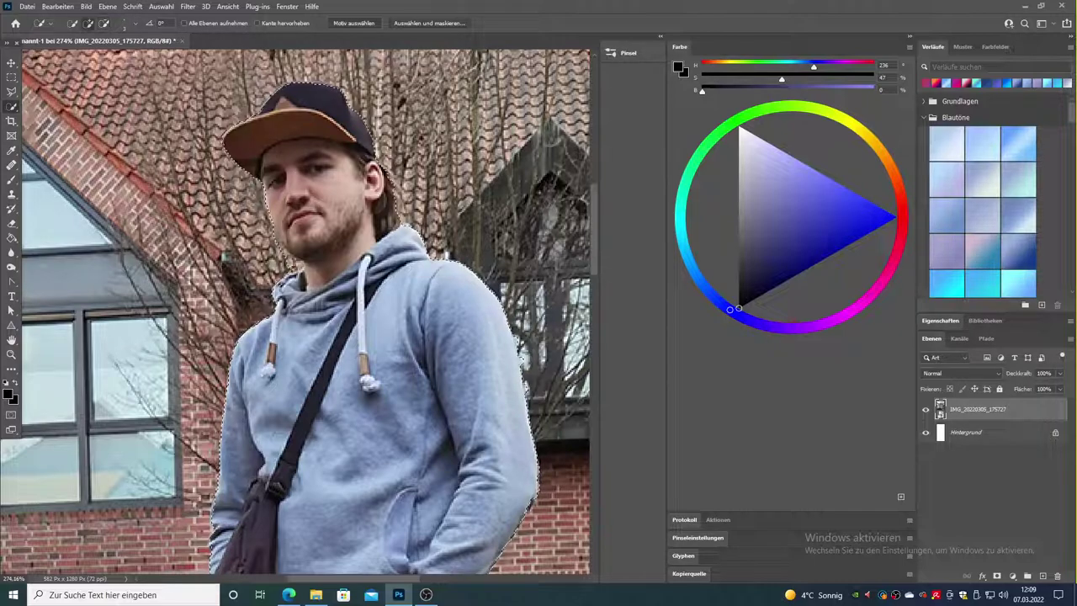
key(alt)
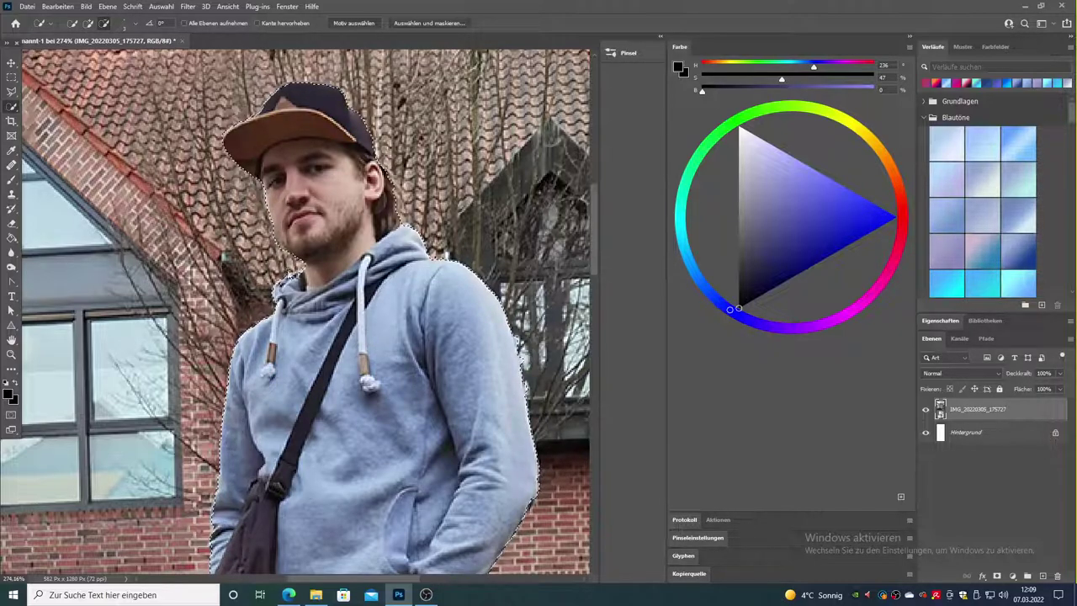
key(alt)
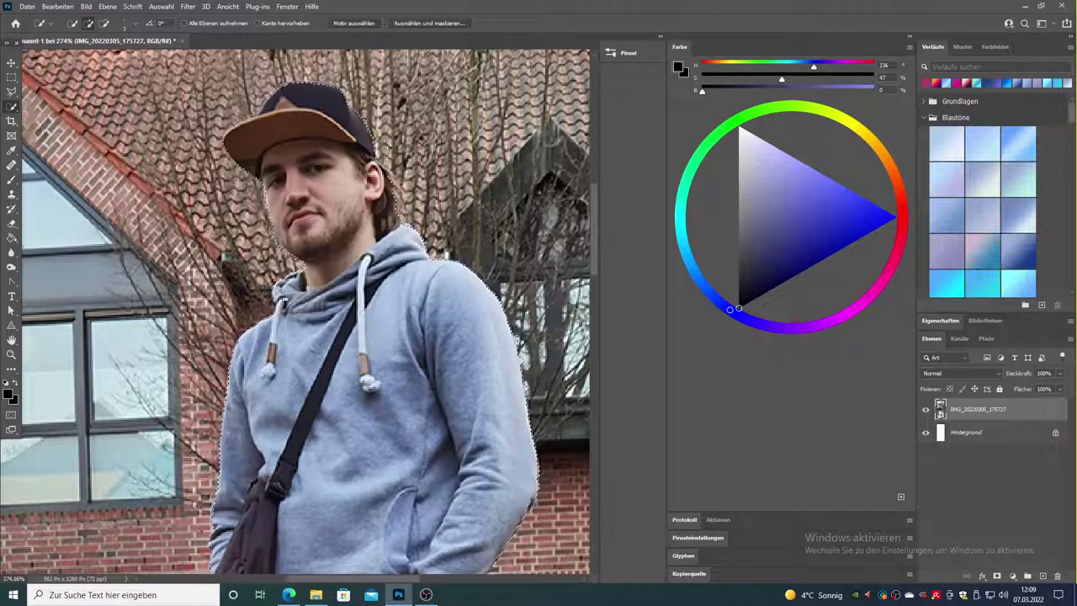
Remove the wall strip left of the torso from the selection.
scroll(294, 311, down, 3)
scroll(295, 311, down, 2)
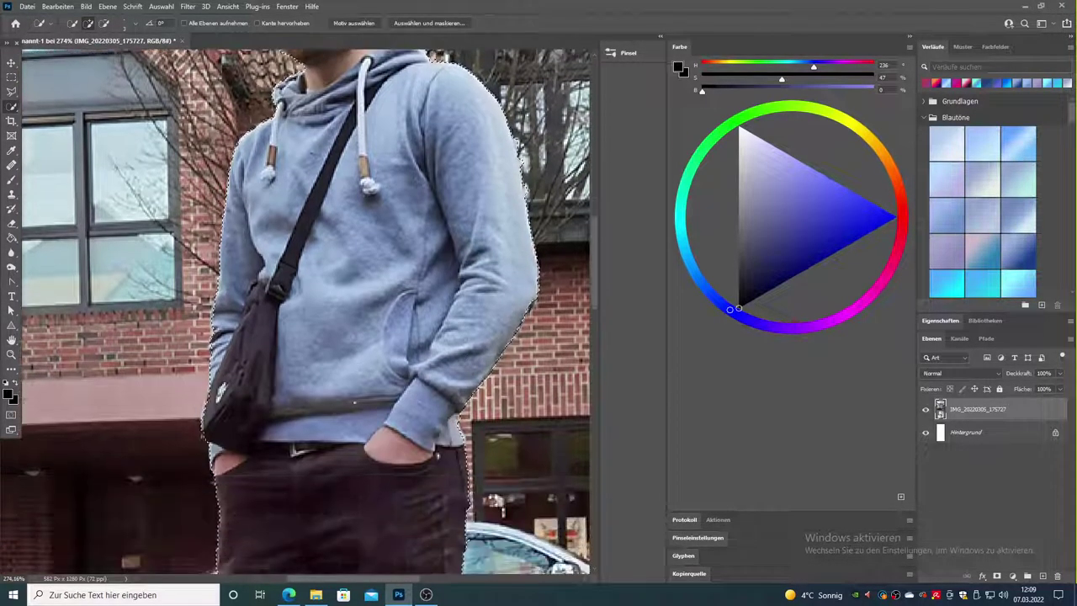
scroll(295, 311, down, 1)
alt+click(156, 392)
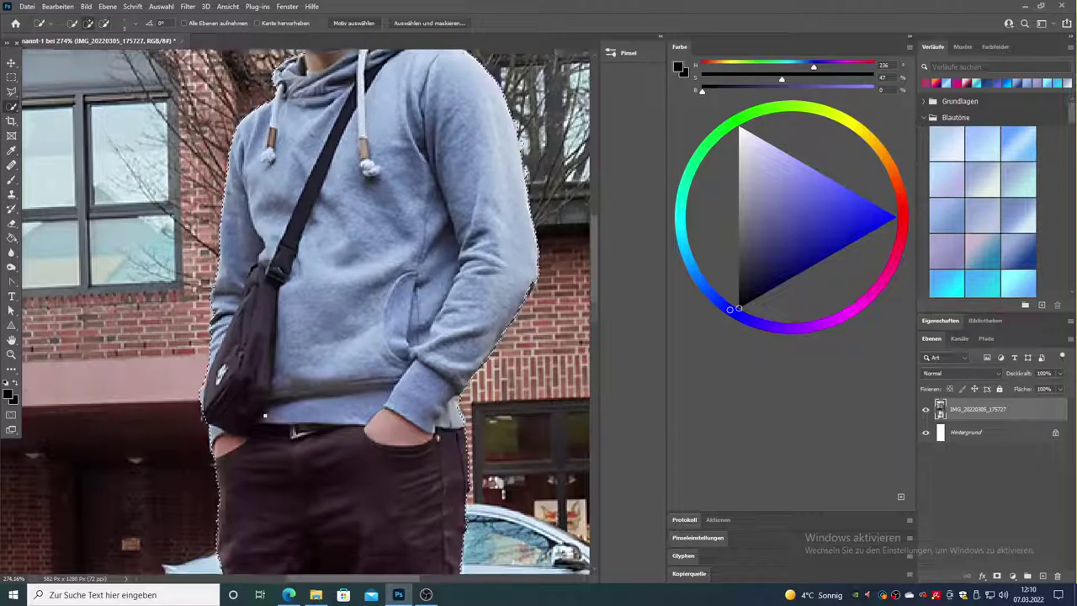
Trim the pavement under the right sneaker out of the selection.
scroll(303, 311, down, 3)
scroll(303, 311, down, 2)
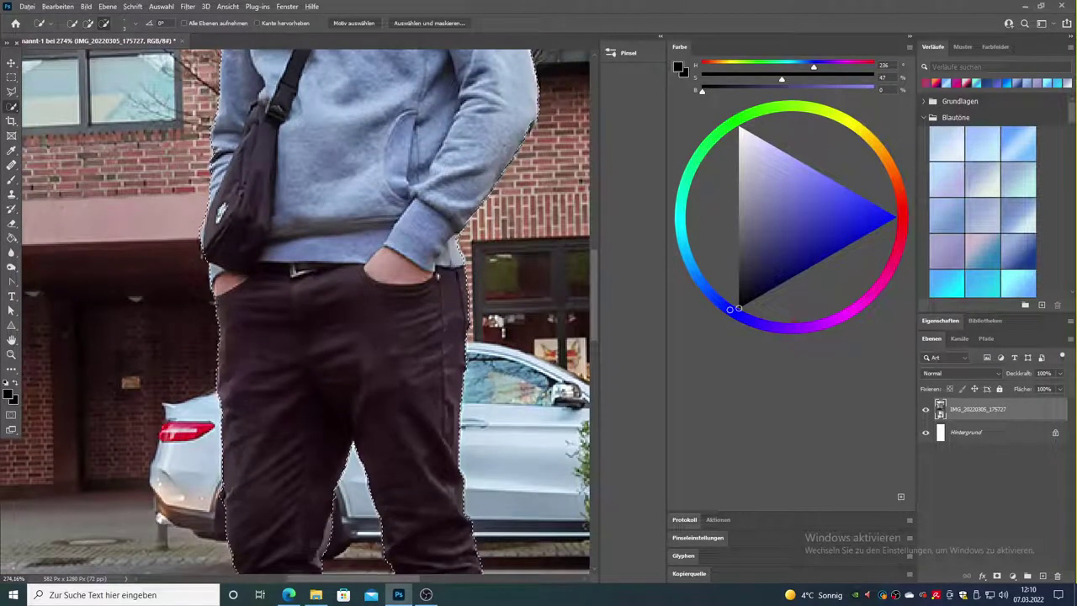
scroll(421, 328, down, 2)
scroll(425, 322, down, 4)
scroll(427, 319, down, 5)
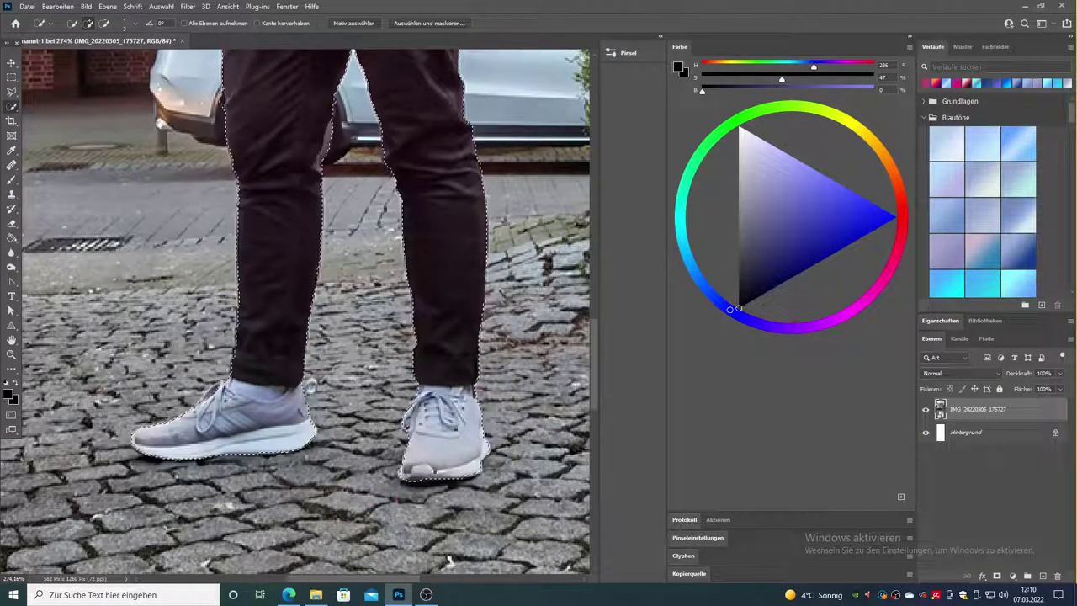
drag(455, 488, 406, 486)
key(alt)
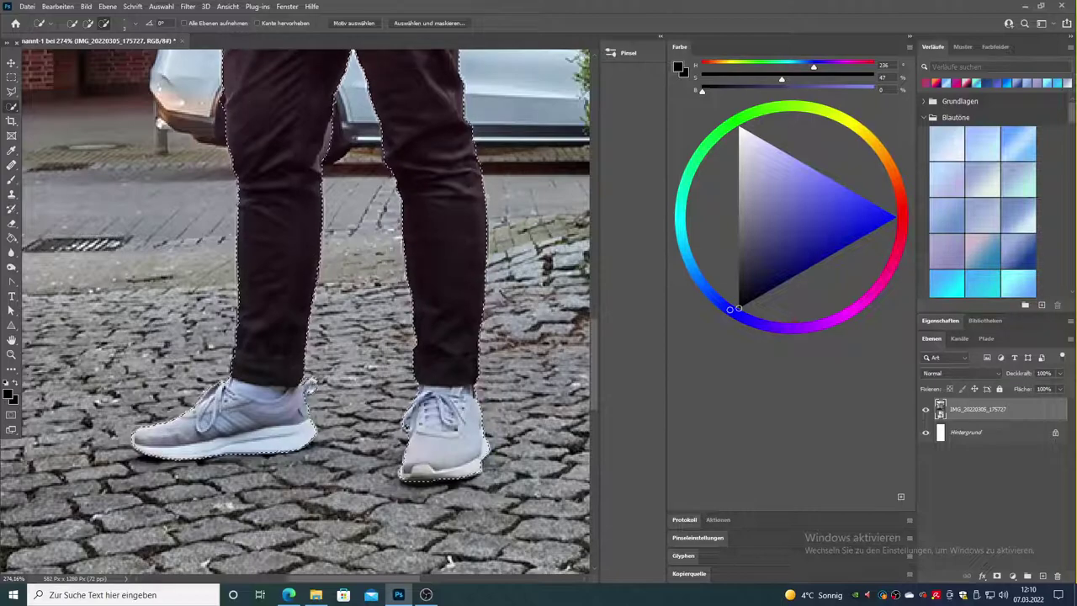
scroll(449, 559, up, 3)
scroll(449, 559, up, 4)
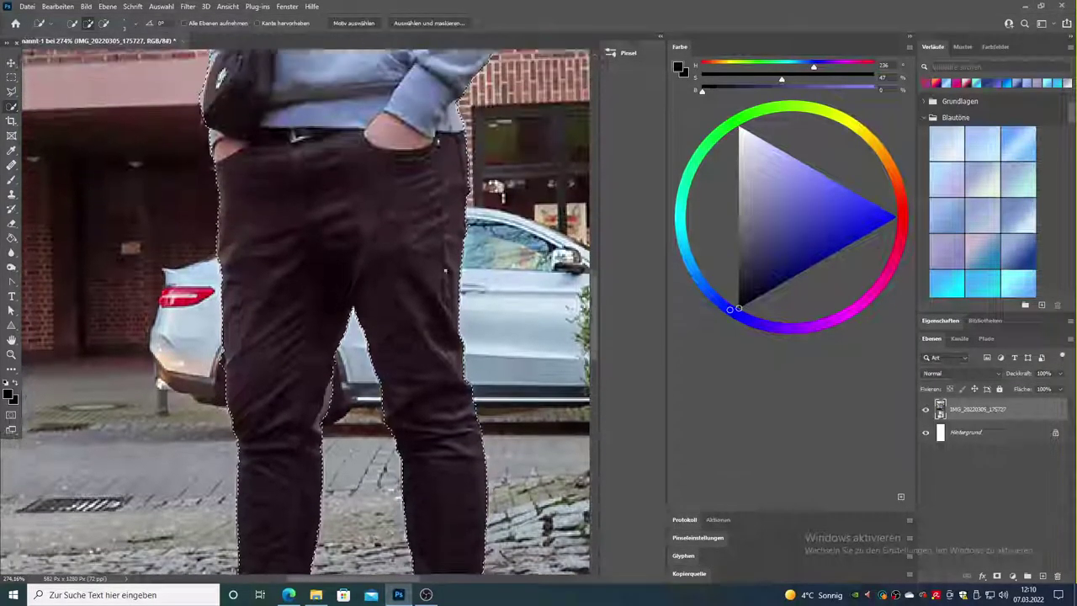
scroll(449, 559, up, 3)
scroll(448, 559, up, 4)
scroll(448, 560, up, 3)
scroll(448, 560, up, 1)
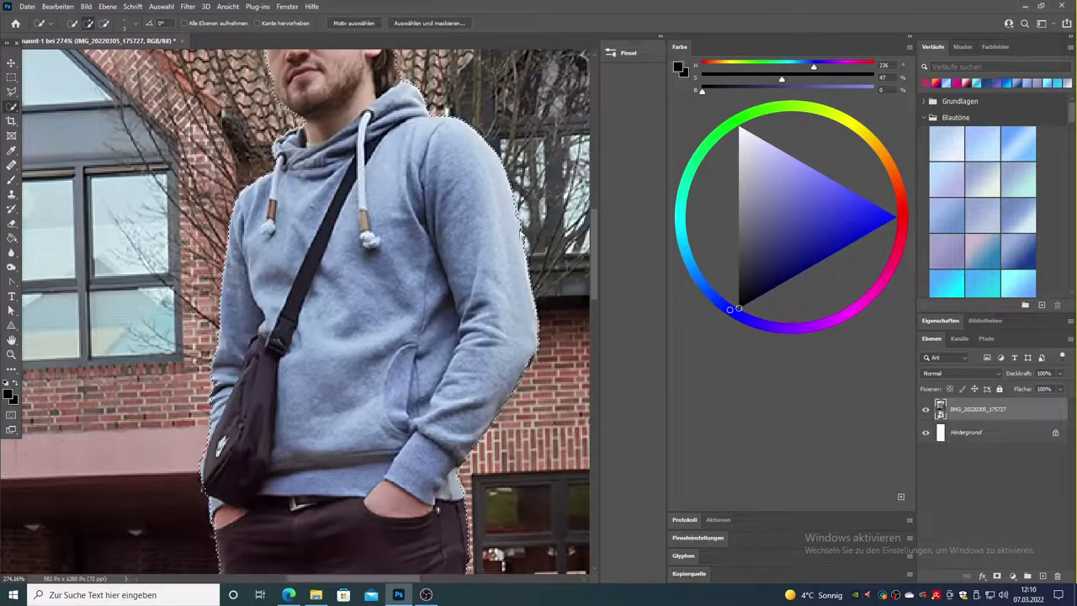
Open Select and Mask (Auswählen und maskieren) to preview the man on white.
scroll(299, 312, up, 3)
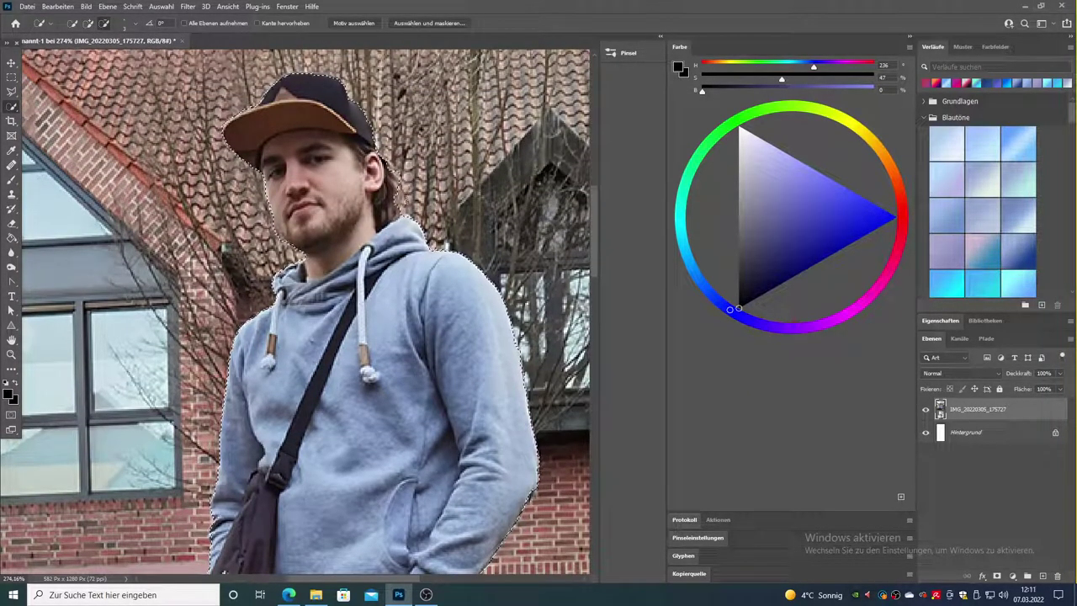
key(alt)
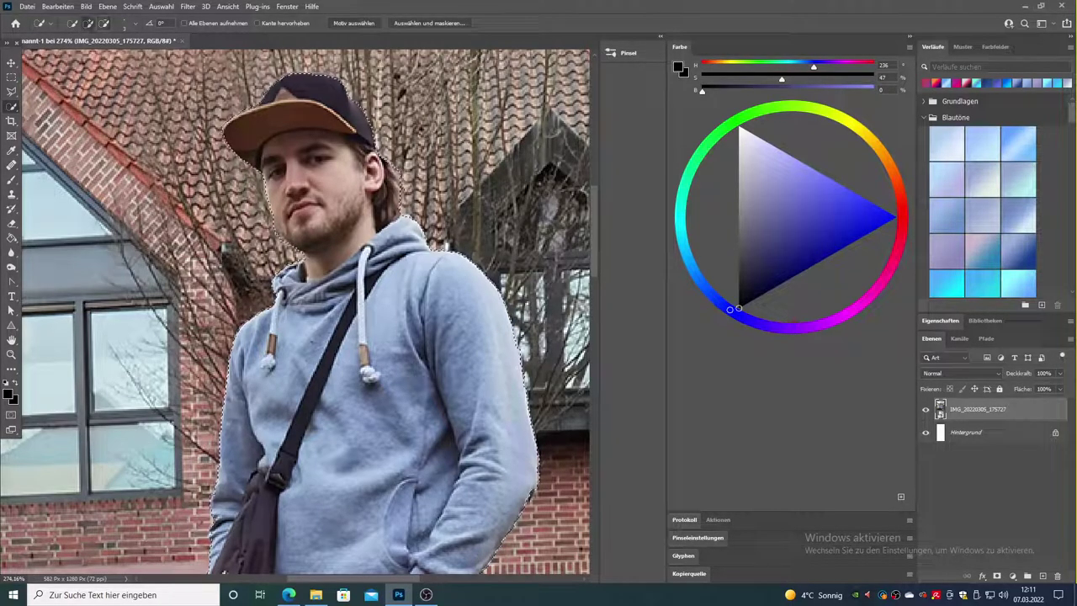
key(alt)
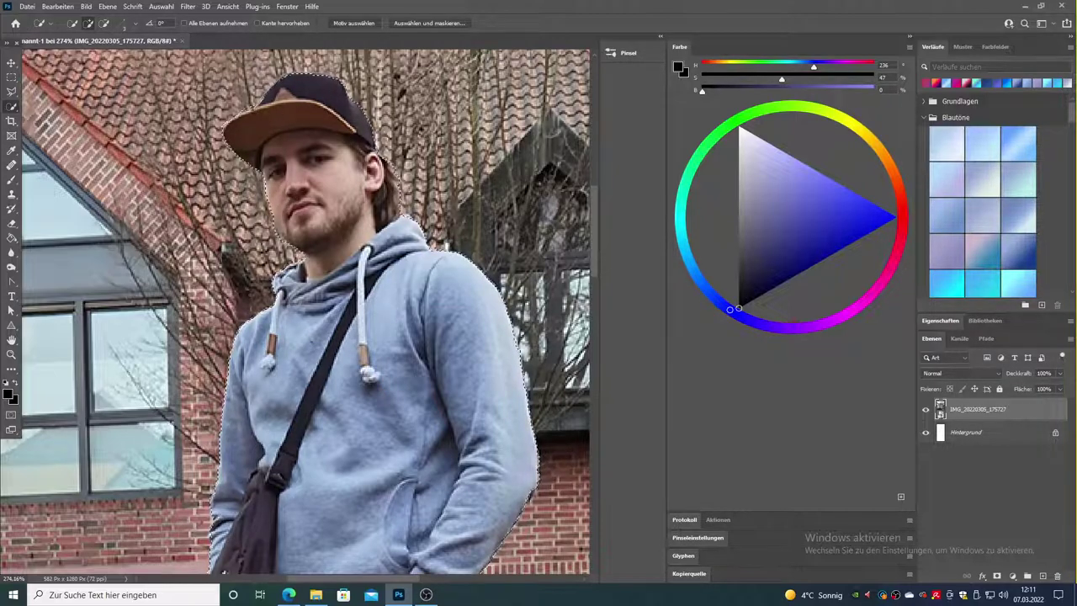
click(444, 24)
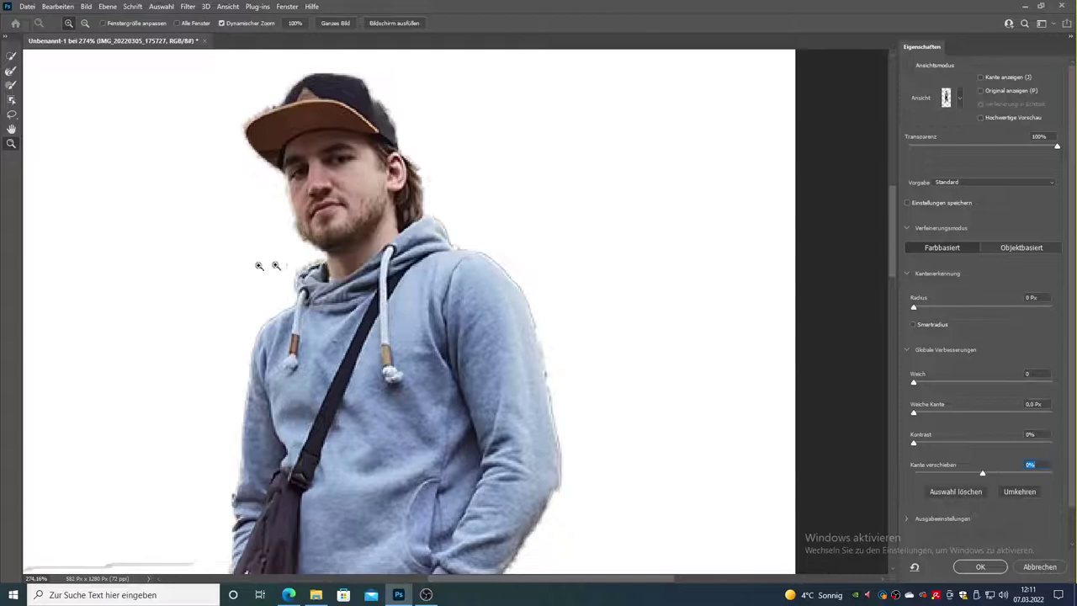
Lasso away the stray grey patch left of the figure.
scroll(450, 264, down, 3)
scroll(450, 264, down, 2)
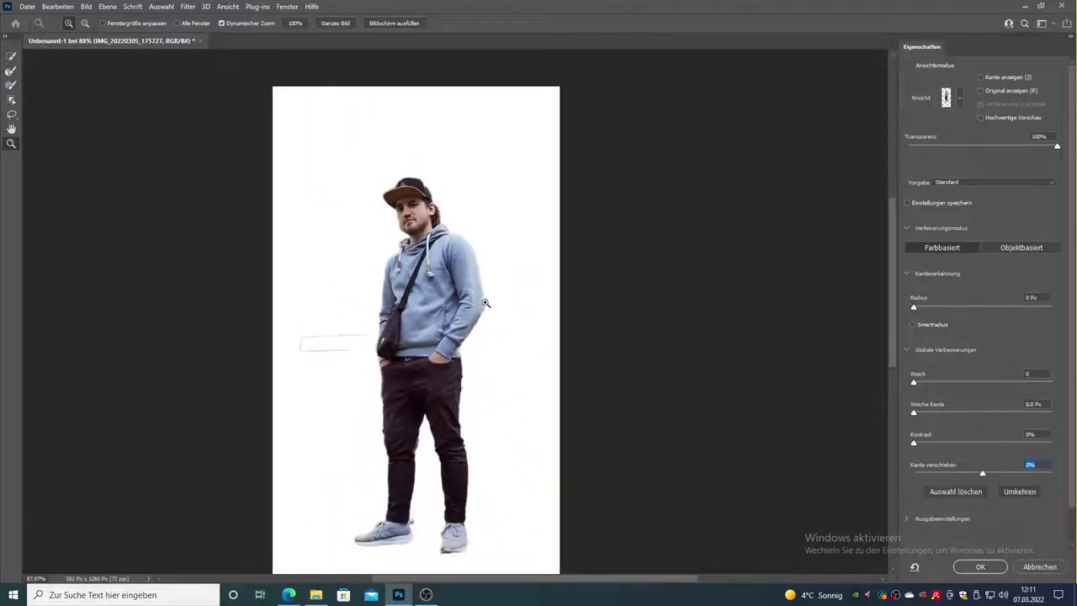
click(11, 115)
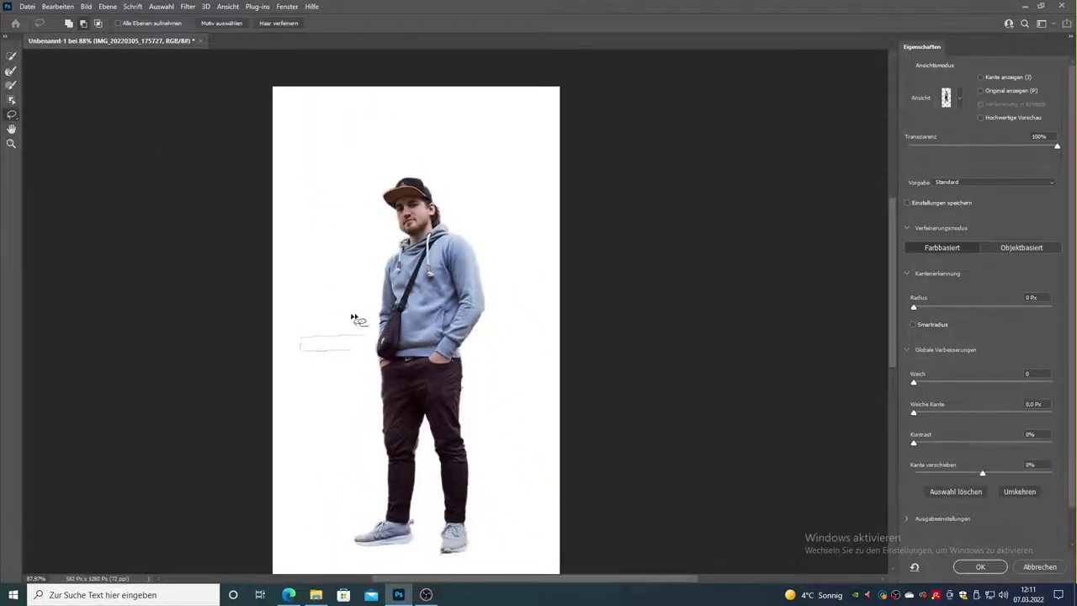
mouse_move(358, 314)
mouse_down()
mouse_move(300, 373)
mouse_move(371, 350)
mouse_move(353, 312)
mouse_up()
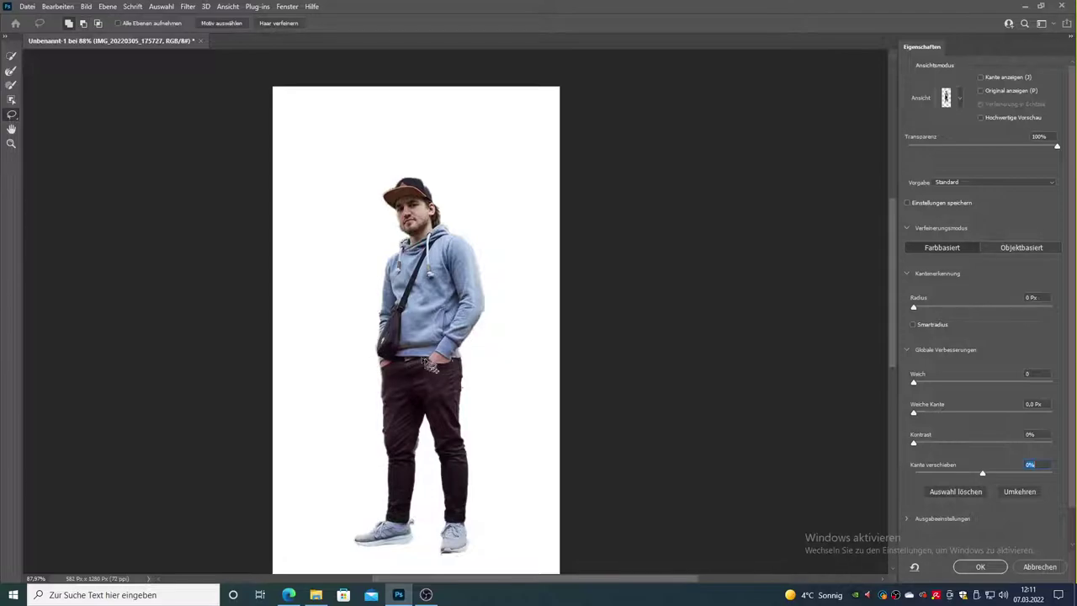
Zoom in on the shoes and clean up the stray area under the right shoe.
click(11, 143)
drag(448, 568, 454, 474)
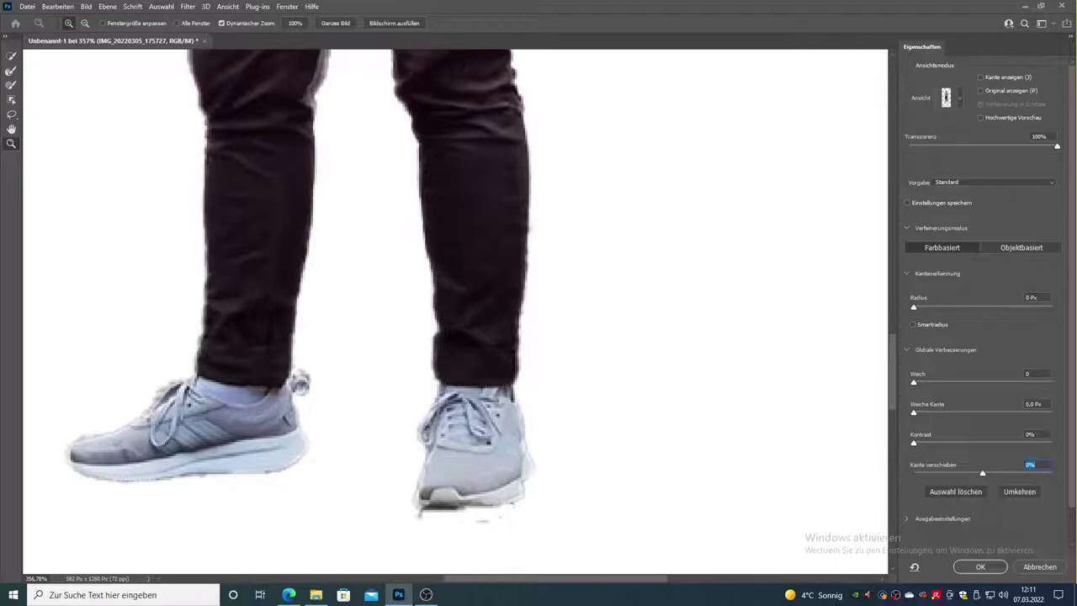
click(12, 115)
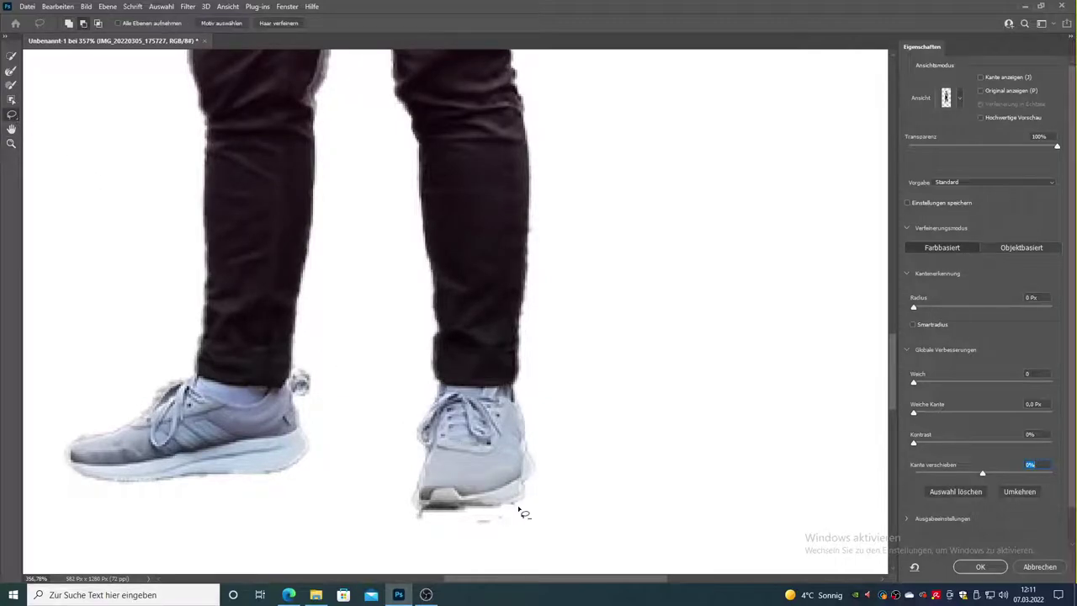
mouse_move(506, 510)
mouse_down()
mouse_move(423, 515)
mouse_move(539, 534)
mouse_move(516, 506)
mouse_up()
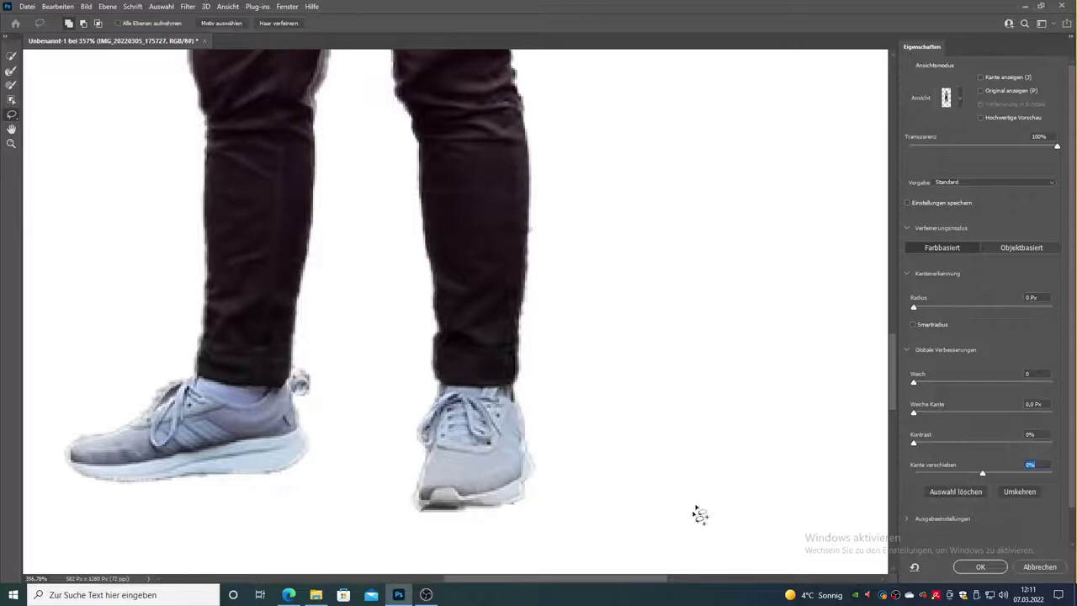
key(z)
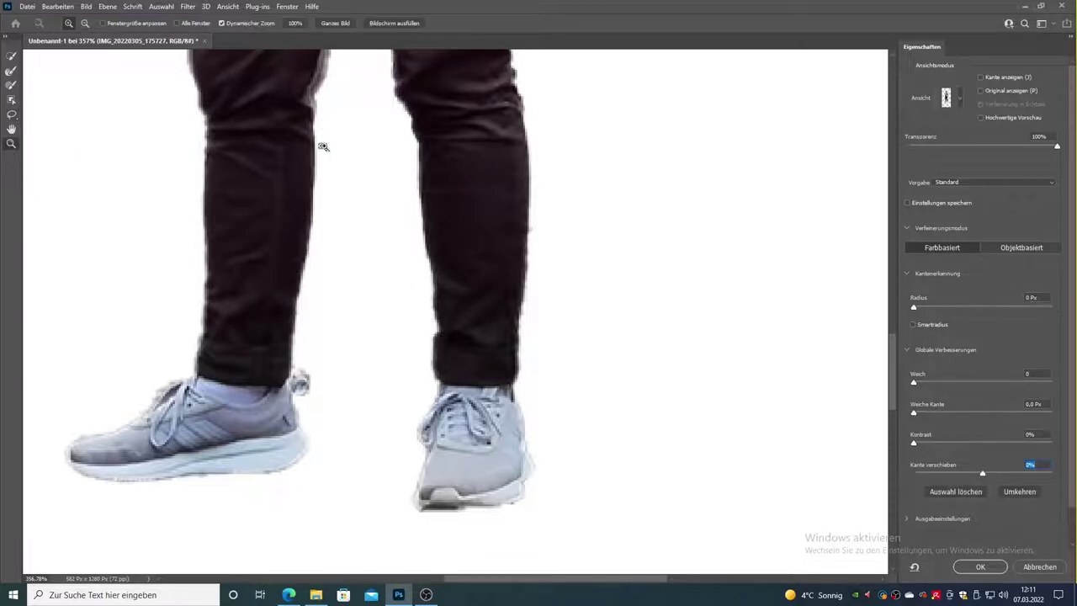
scroll(320, 144, down, 5)
scroll(370, 101, down, 2)
scroll(360, 101, up, 6)
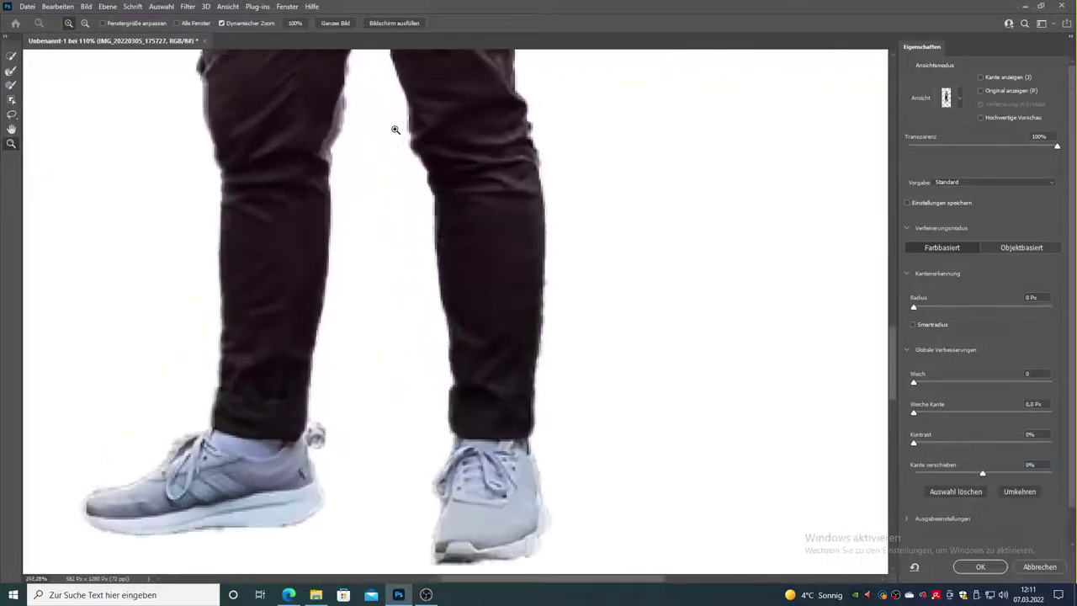
Lasso the missed strip along the trouser edge back into the selection, then zoom out.
click(12, 114)
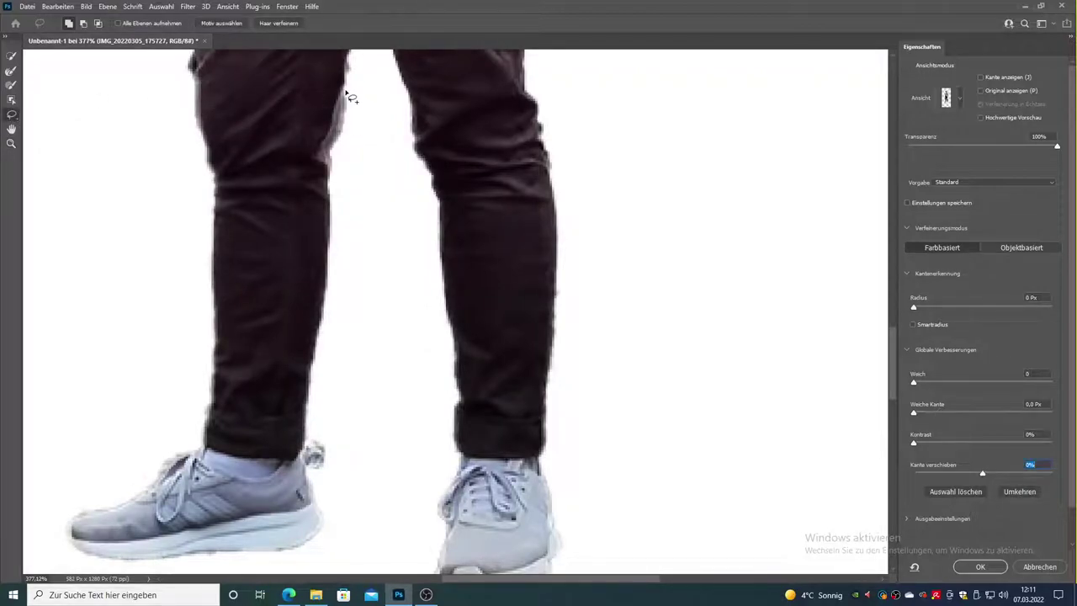
mouse_move(349, 89)
mouse_down()
mouse_move(339, 124)
mouse_move(346, 98)
mouse_up()
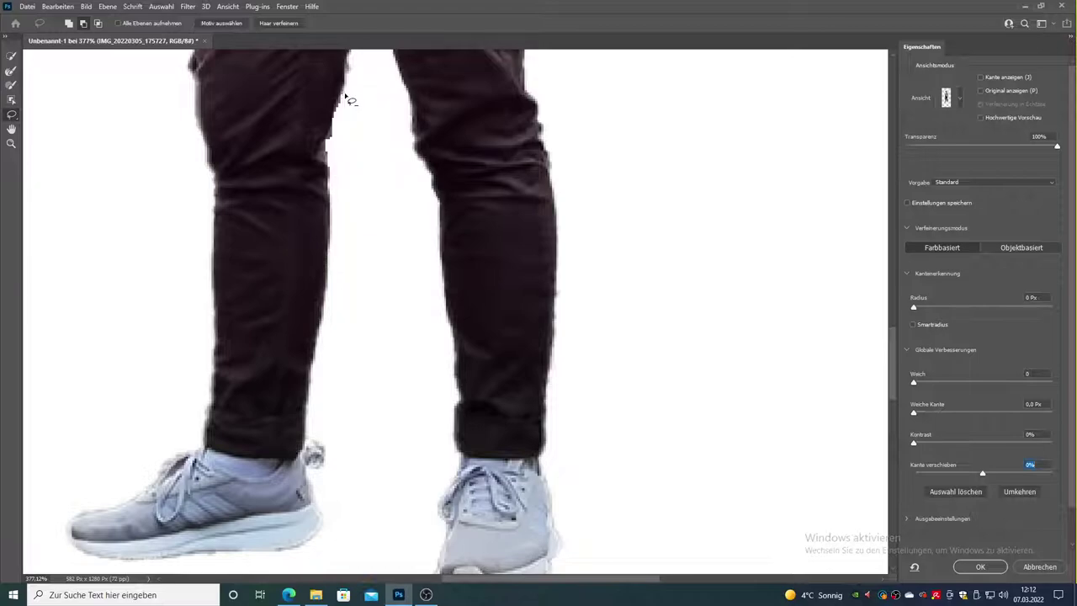
click(11, 143)
scroll(523, 154, down, 1)
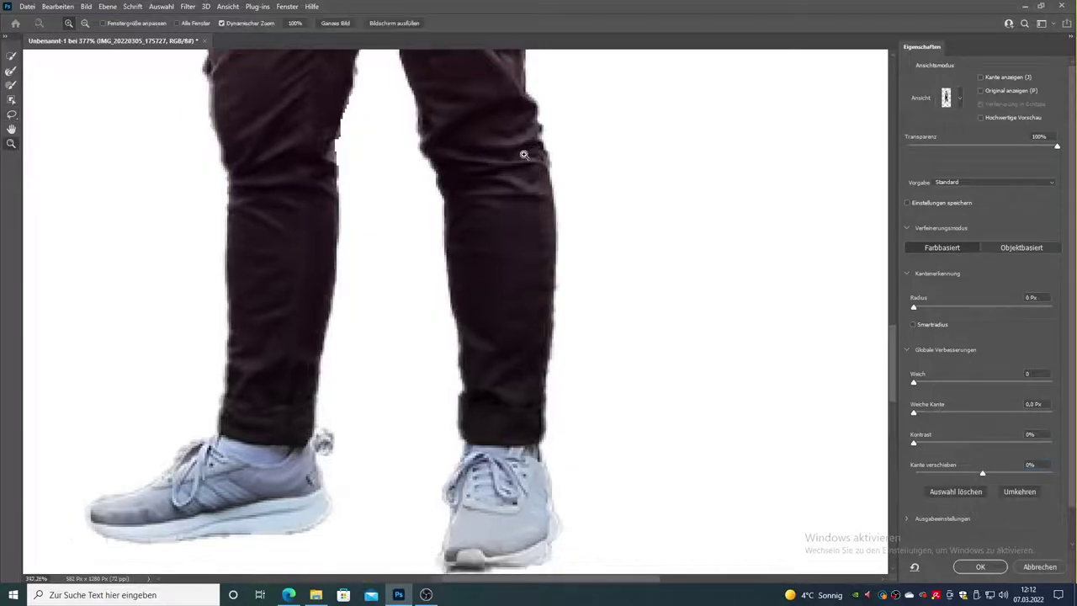
scroll(523, 155, down, 5)
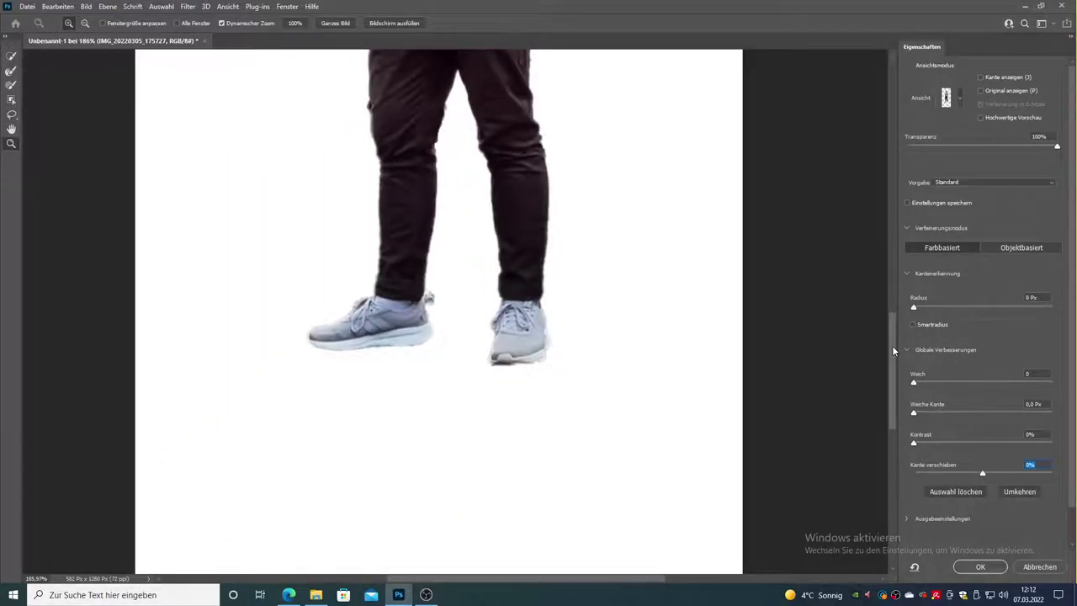
scroll(697, 205, up, 3)
scroll(697, 205, up, 3)
scroll(682, 211, down, 2)
scroll(676, 222, down, 1)
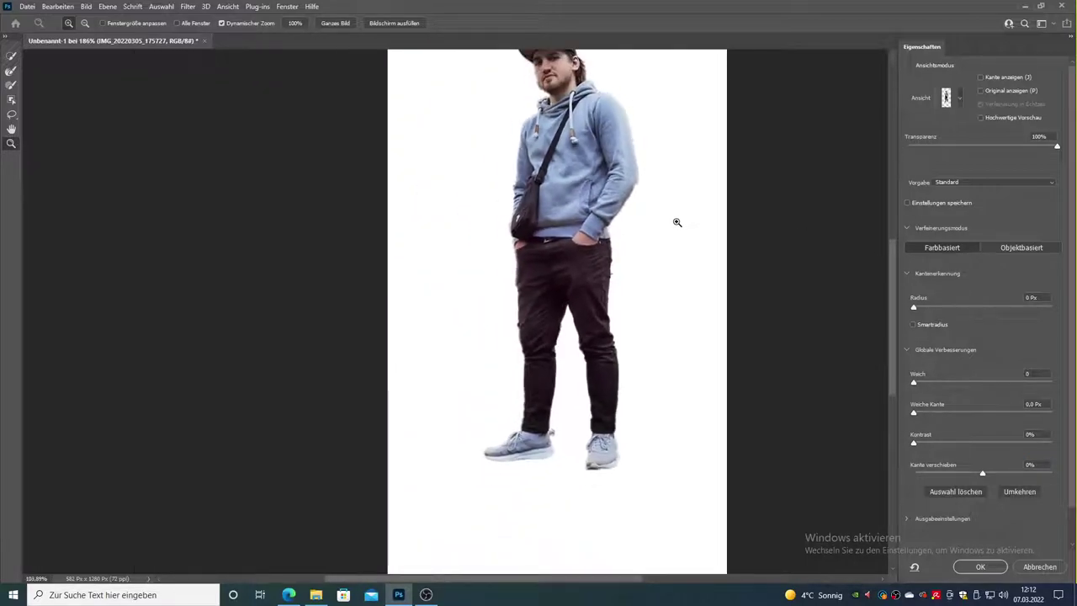
drag(597, 579, 638, 580)
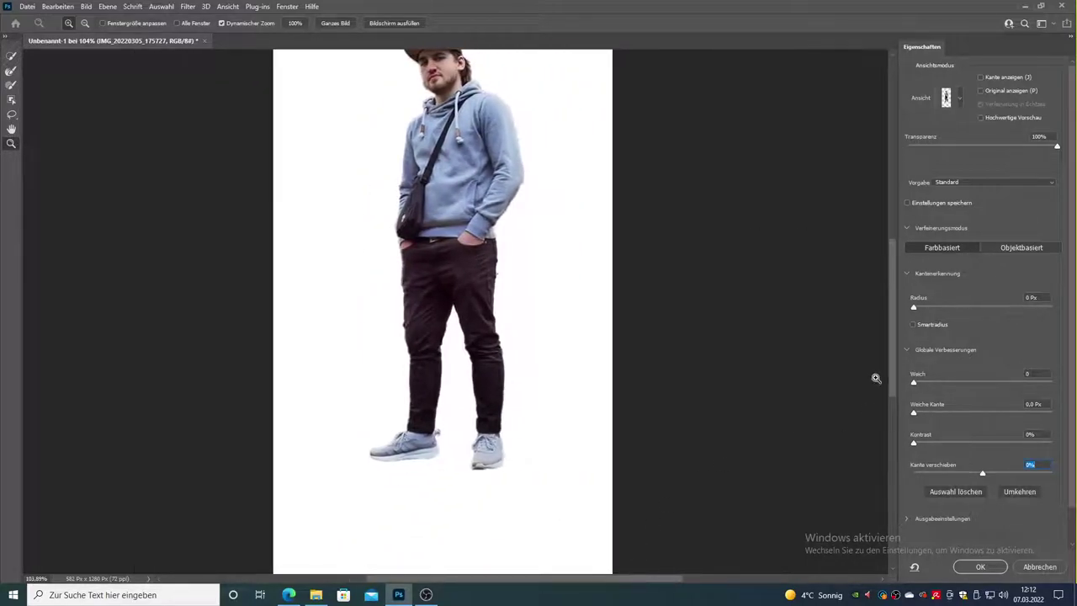
drag(892, 376, 900, 340)
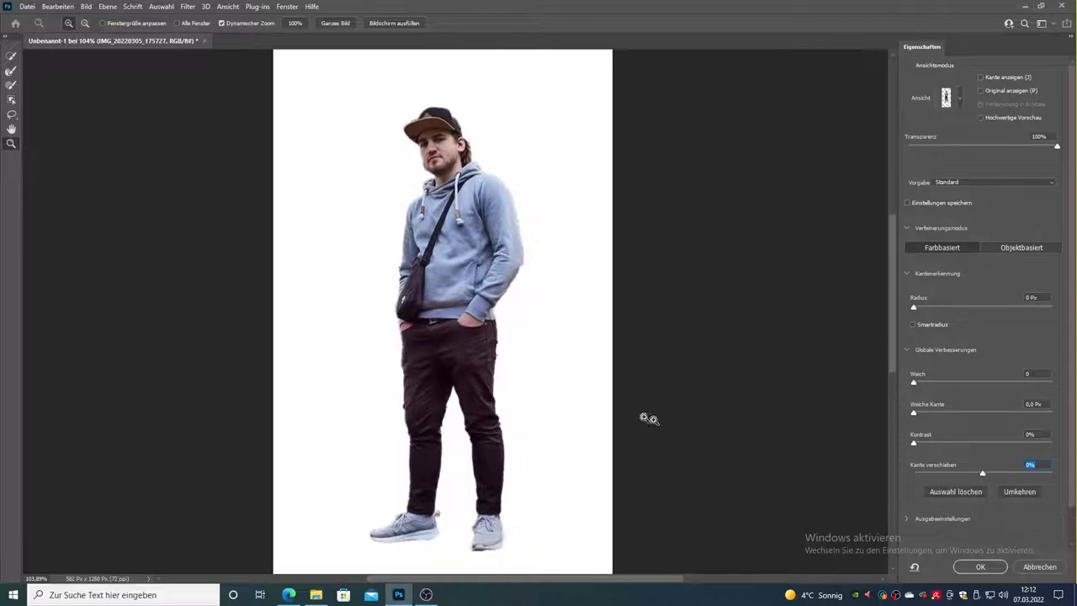
Keep Radius at 0 px, set Smooth (Weich) to 17 and Shift Edge to -26%.
drag(914, 309, 922, 308)
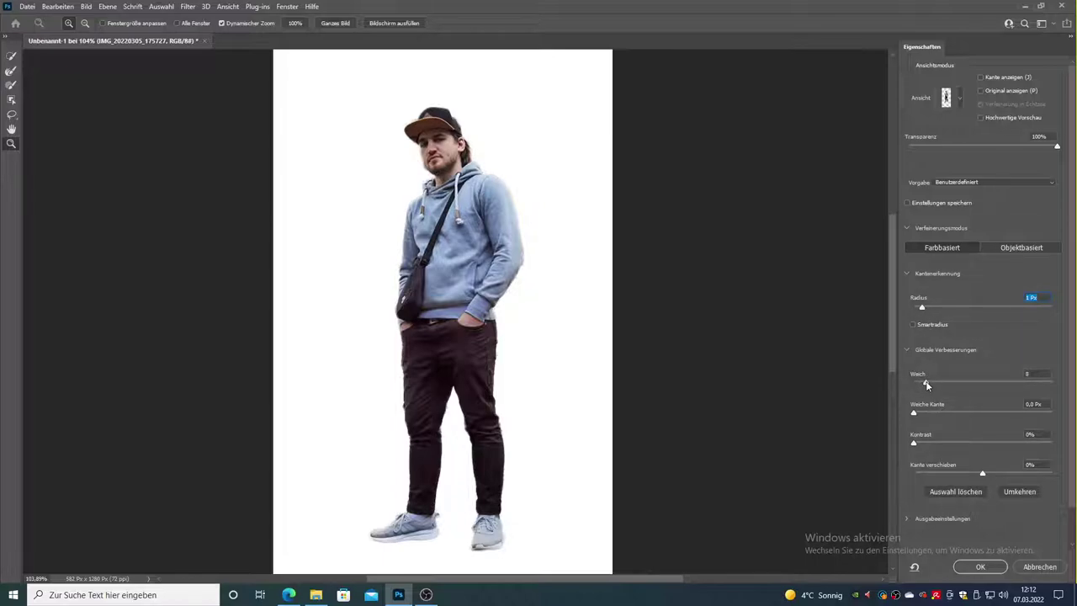
drag(923, 310, 915, 308)
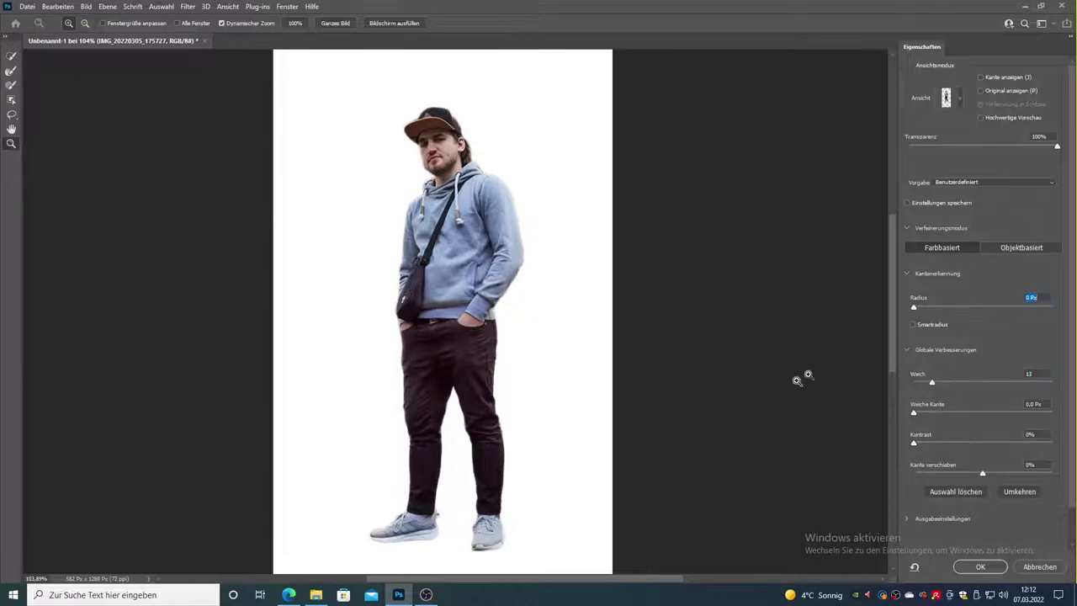
click(940, 386)
drag(984, 472, 969, 483)
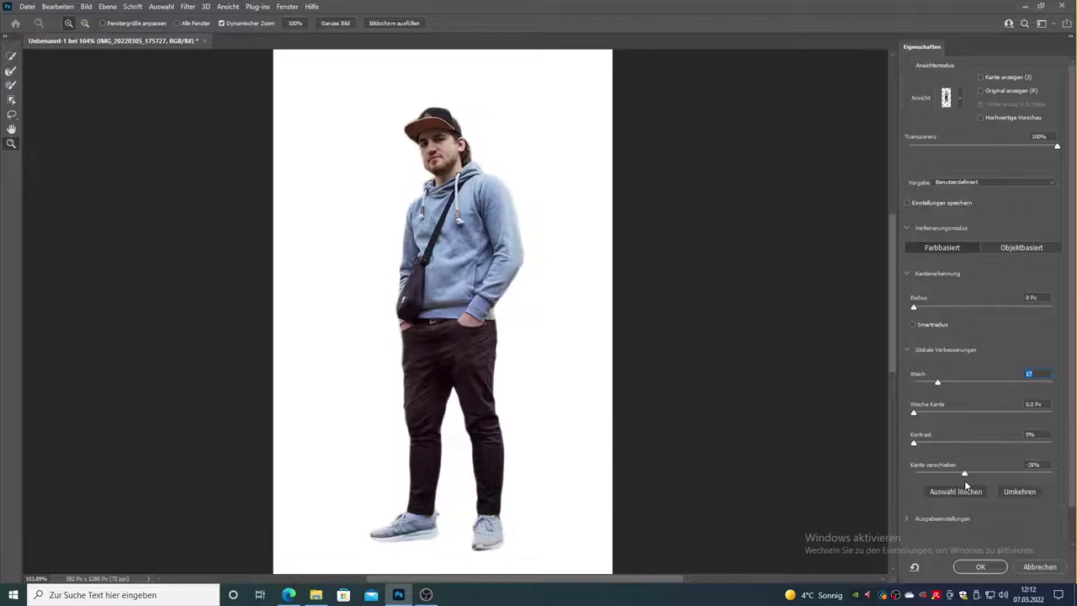
click(964, 481)
Paint the left shoe's toe and top edge with a size-7 Refine Edge Brush.
drag(377, 546, 438, 548)
click(11, 84)
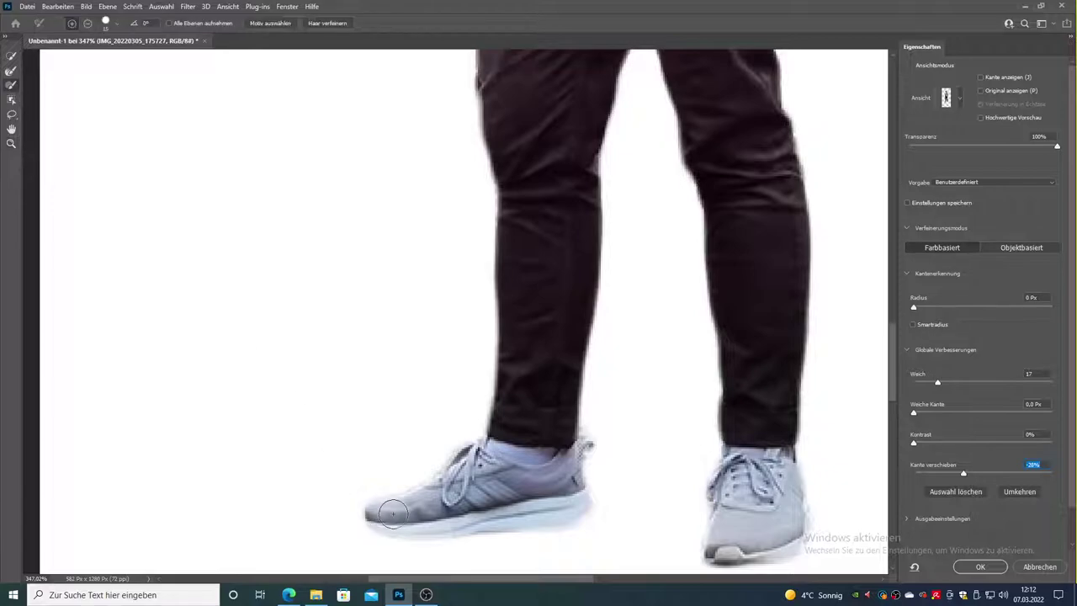
click(113, 24)
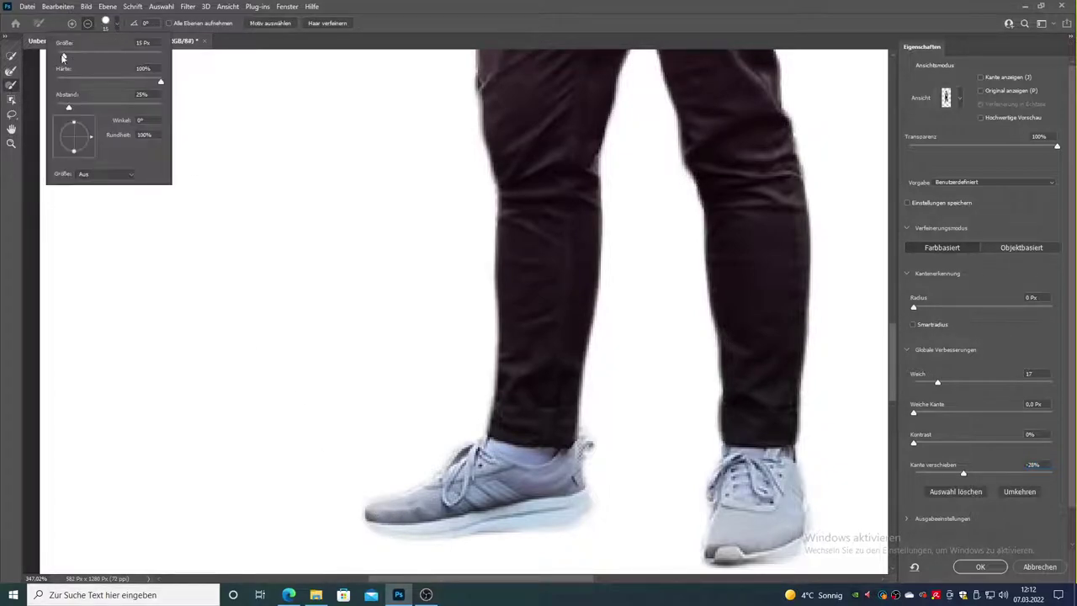
click(372, 518)
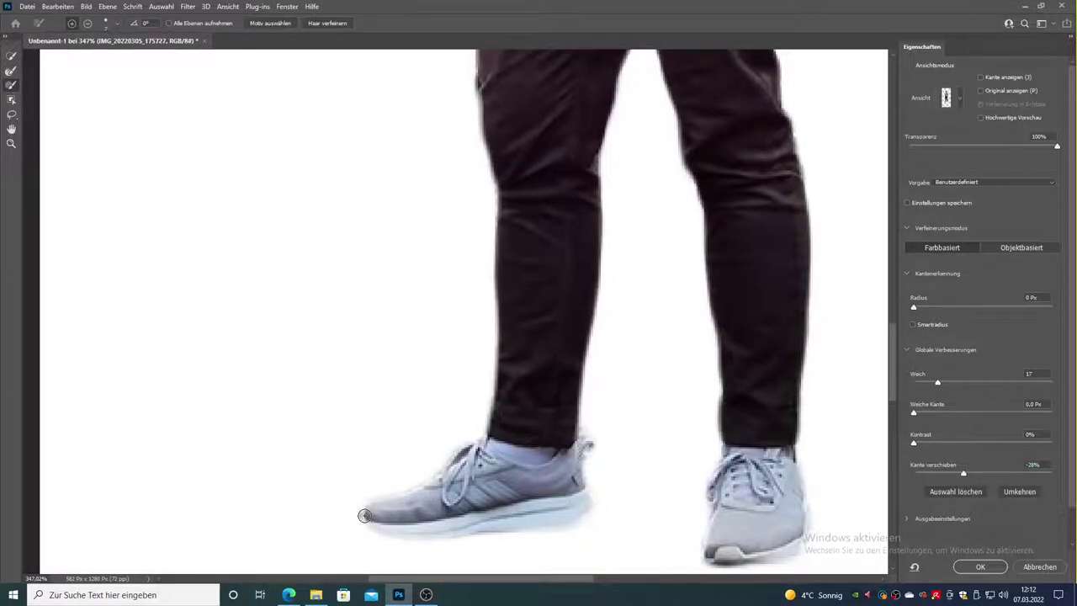
key(alt)
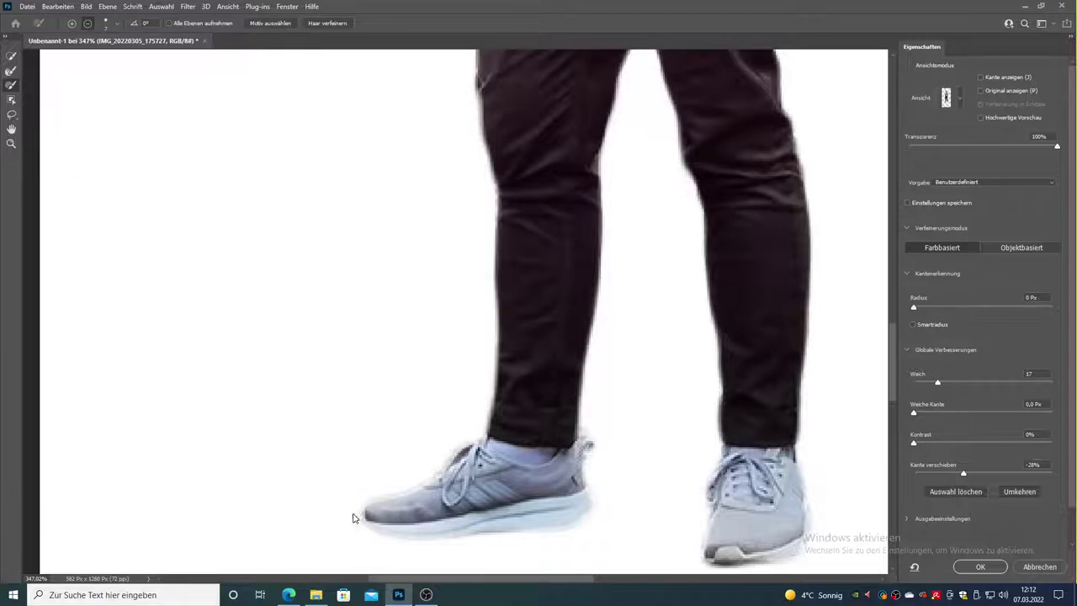
key(alt)
drag(367, 515, 379, 529)
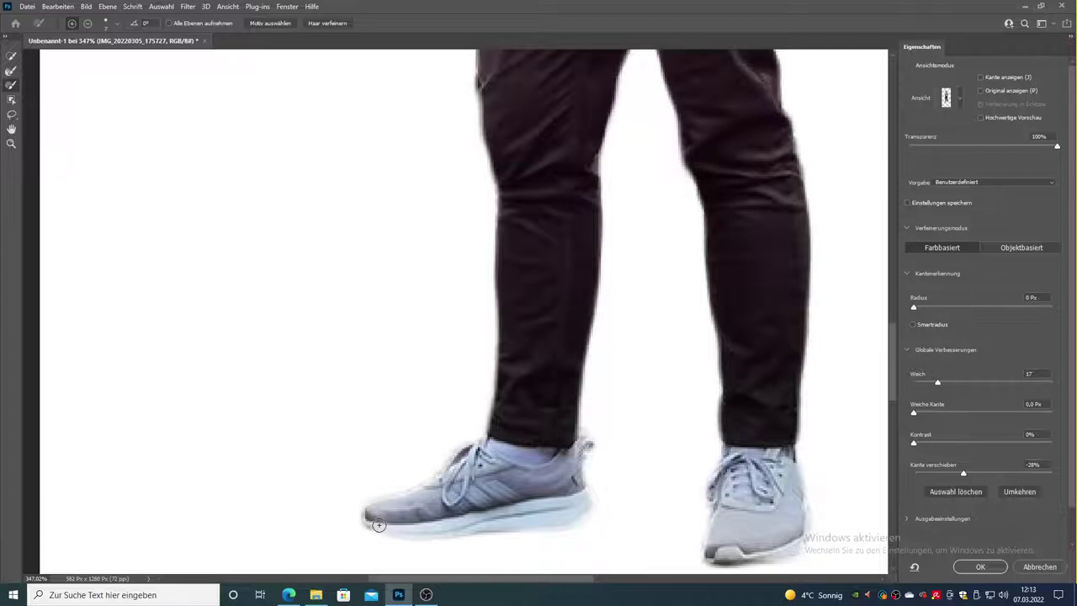
key(alt)
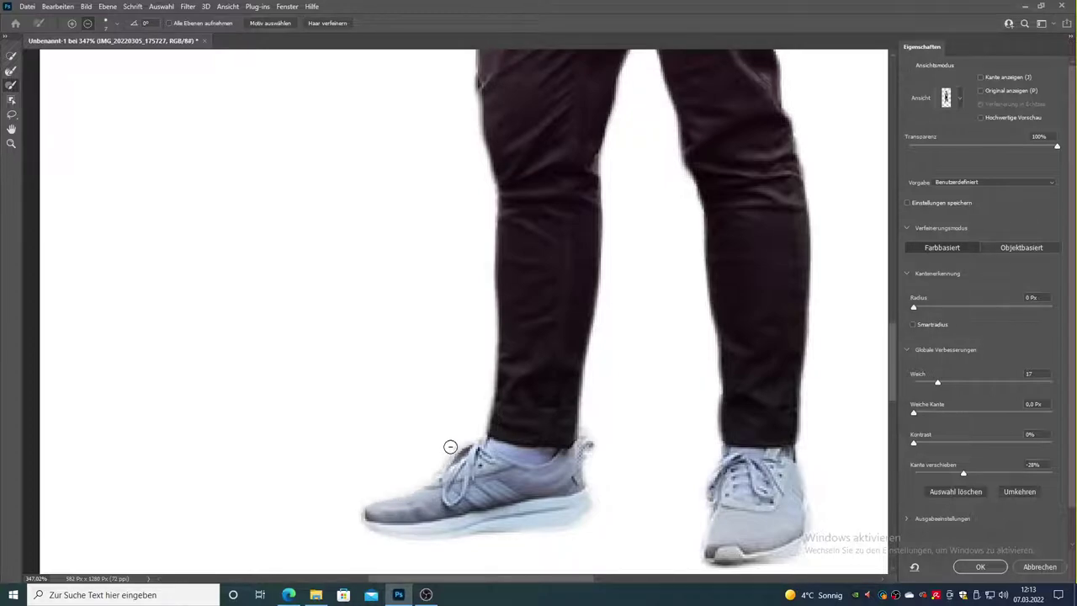
key(alt)
key(alt)
Nudge the Shift Edge slider further inward to about -31%.
key(z)
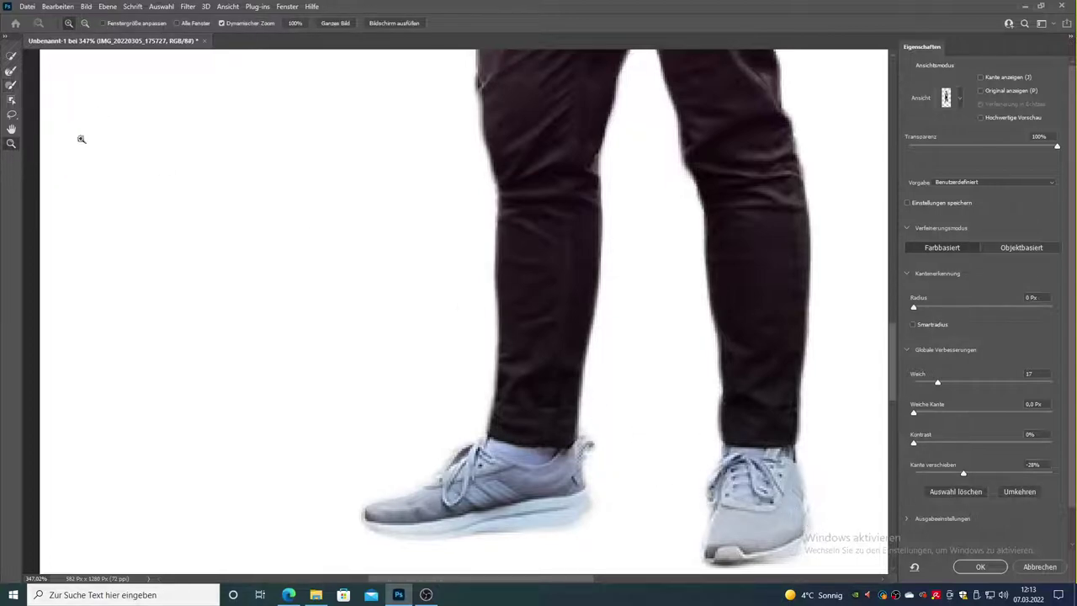
scroll(80, 139, down, 3)
scroll(478, 233, up, 5)
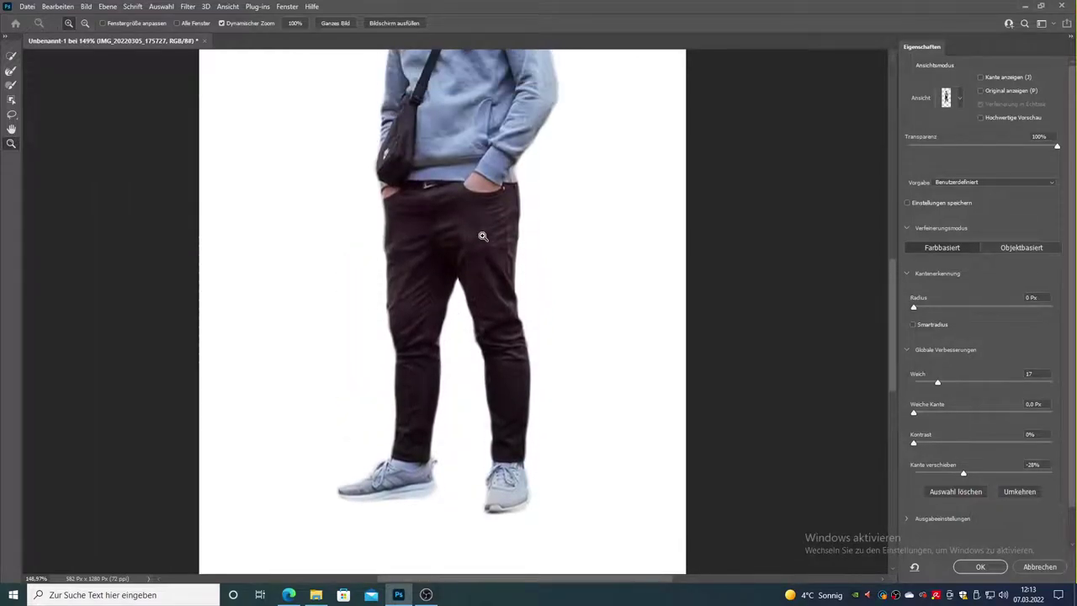
scroll(603, 144, up, 2)
scroll(591, 151, down, 2)
scroll(602, 186, up, 3)
scroll(610, 206, up, 1)
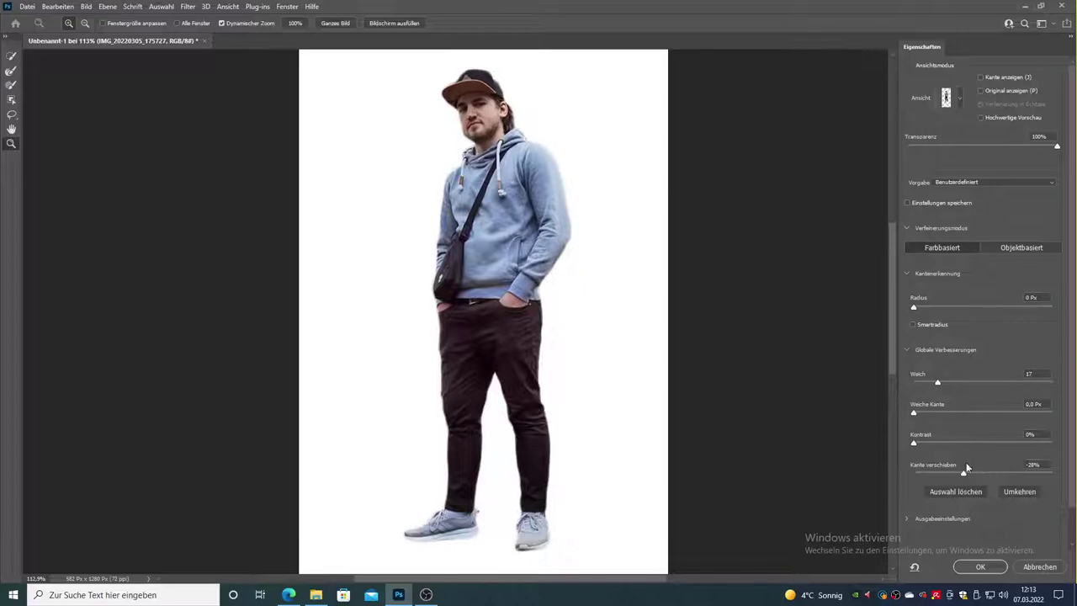
drag(967, 468, 965, 477)
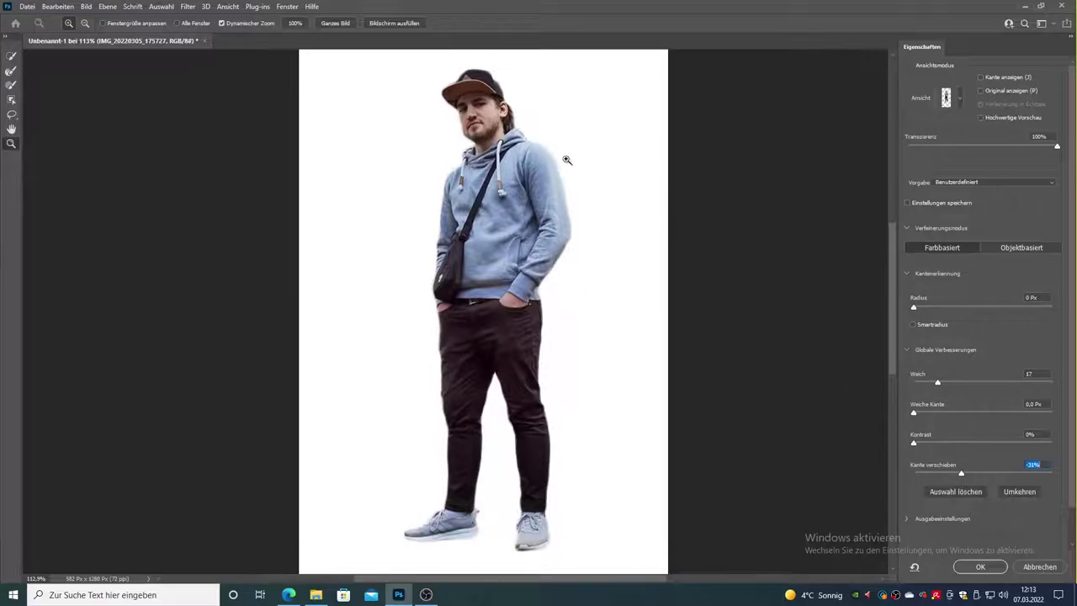
scroll(594, 163, up, 5)
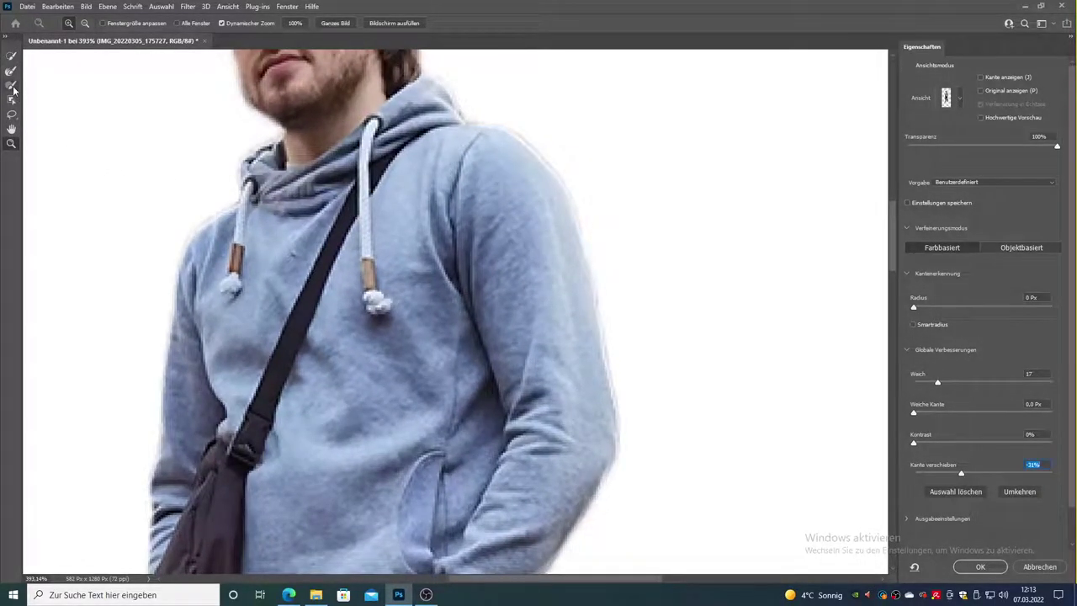
Refine the hoodie's right shoulder outline with the Refine Edge Brush, then zoom out.
click(12, 85)
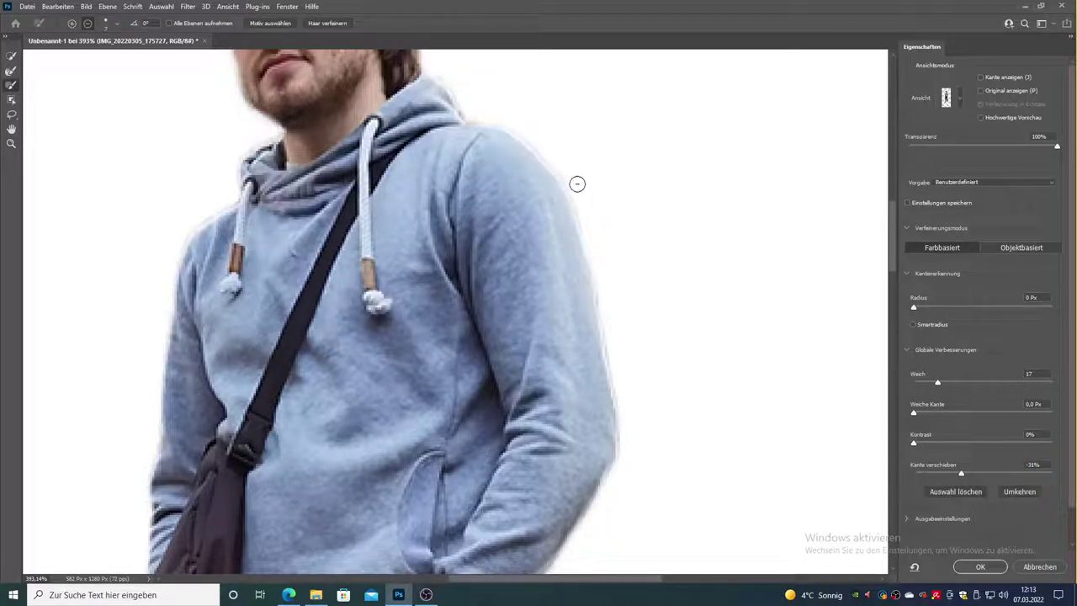
mouse_move(582, 208)
mouse_down()
mouse_move(524, 130)
mouse_move(471, 113)
mouse_up()
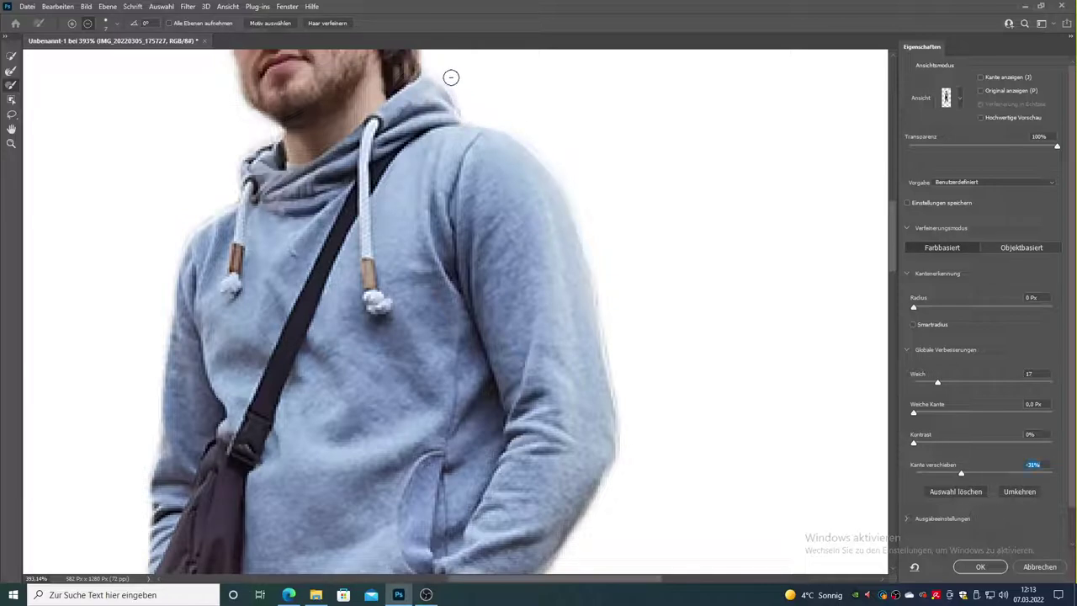
drag(531, 132, 561, 166)
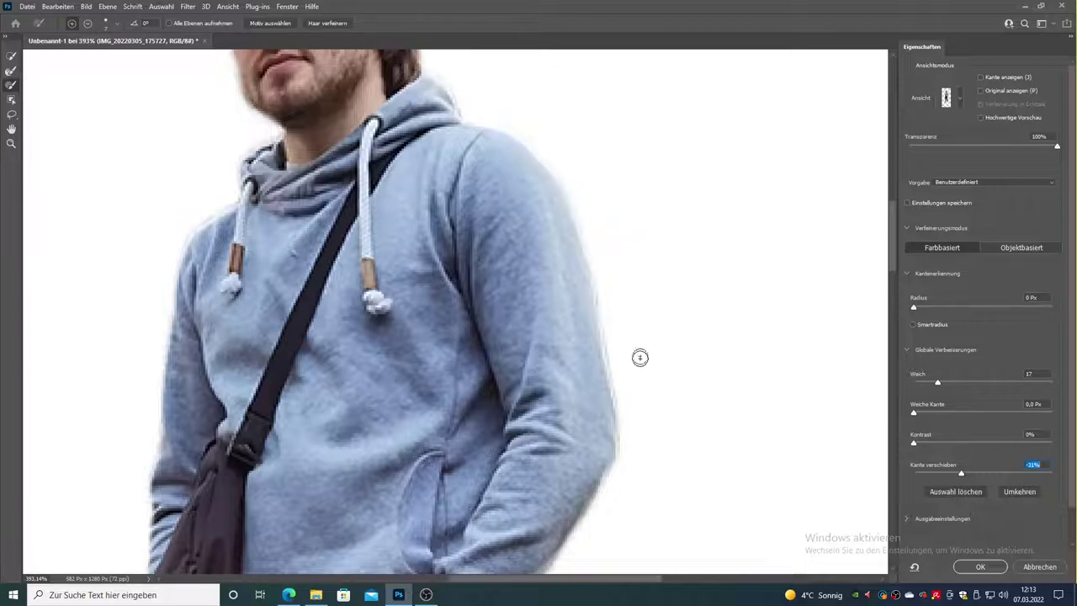
scroll(336, 269, down, 3)
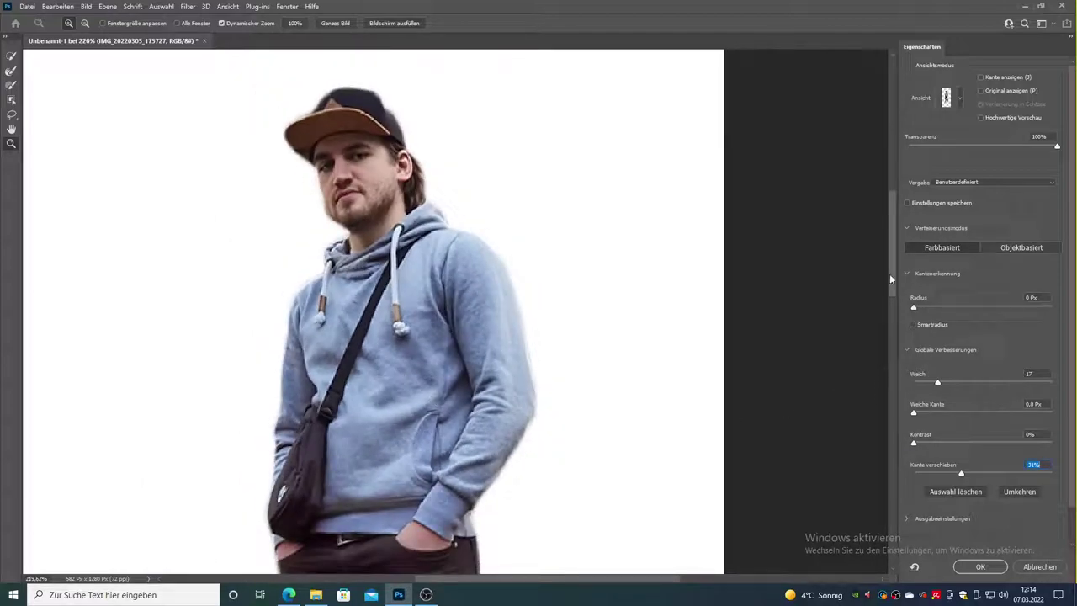
drag(889, 274, 895, 325)
scroll(437, 267, down, 3)
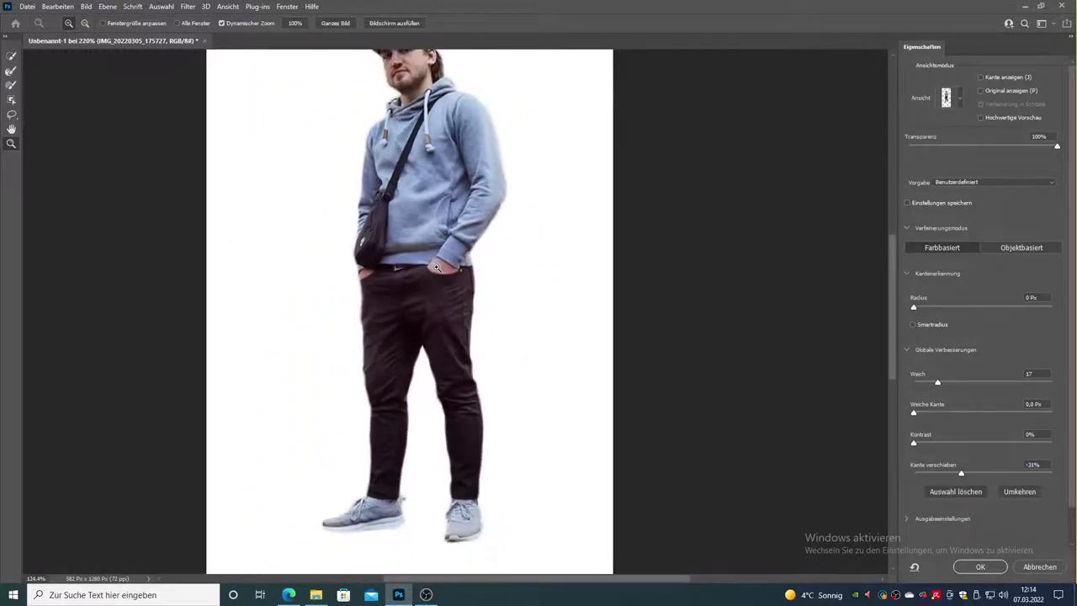
drag(888, 286, 885, 272)
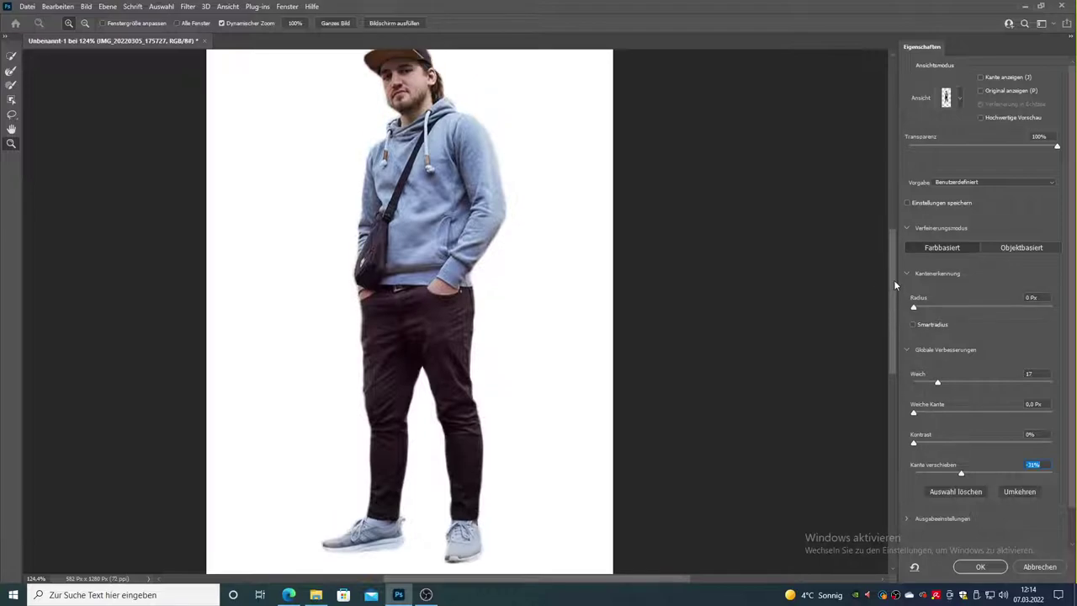
scroll(662, 244, down, 3)
scroll(675, 240, up, 1)
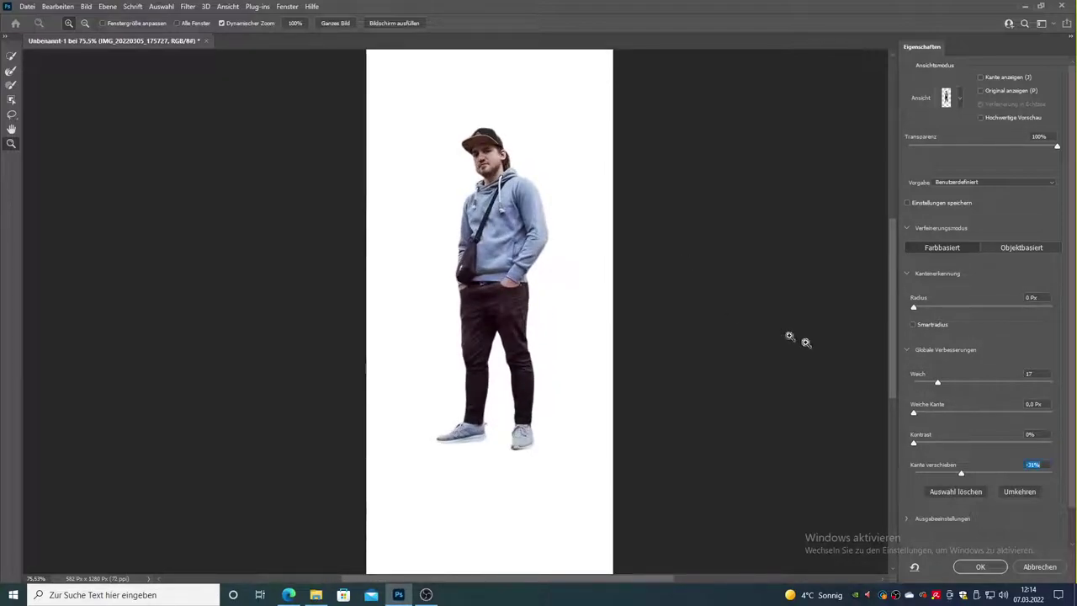
Accept the mask, copy the man to new layer Ebene 1, and hide the photo layer.
click(985, 568)
right_click(295, 221)
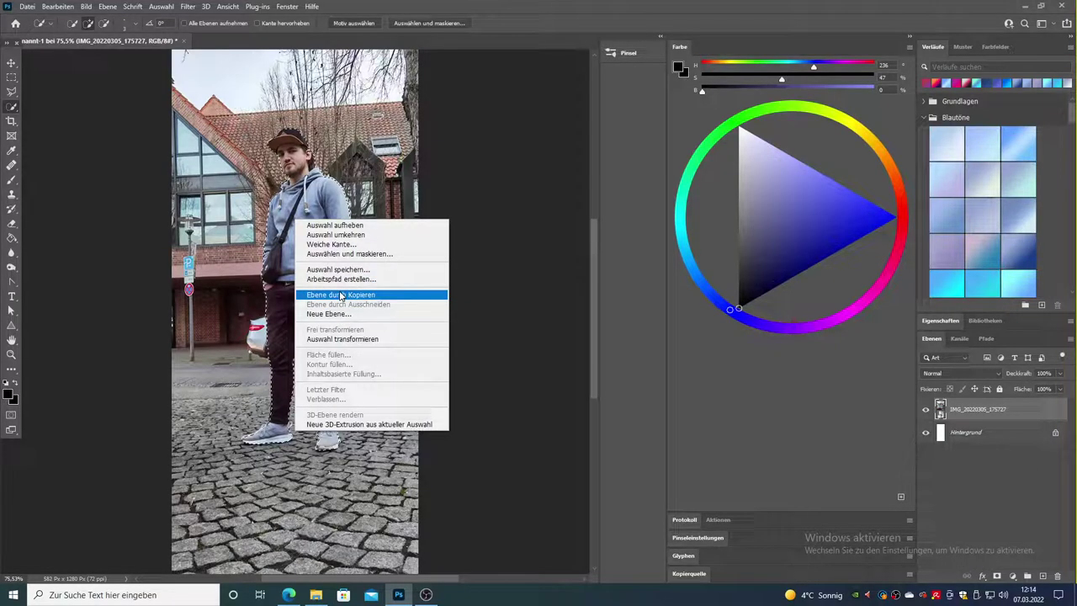
click(342, 296)
click(926, 433)
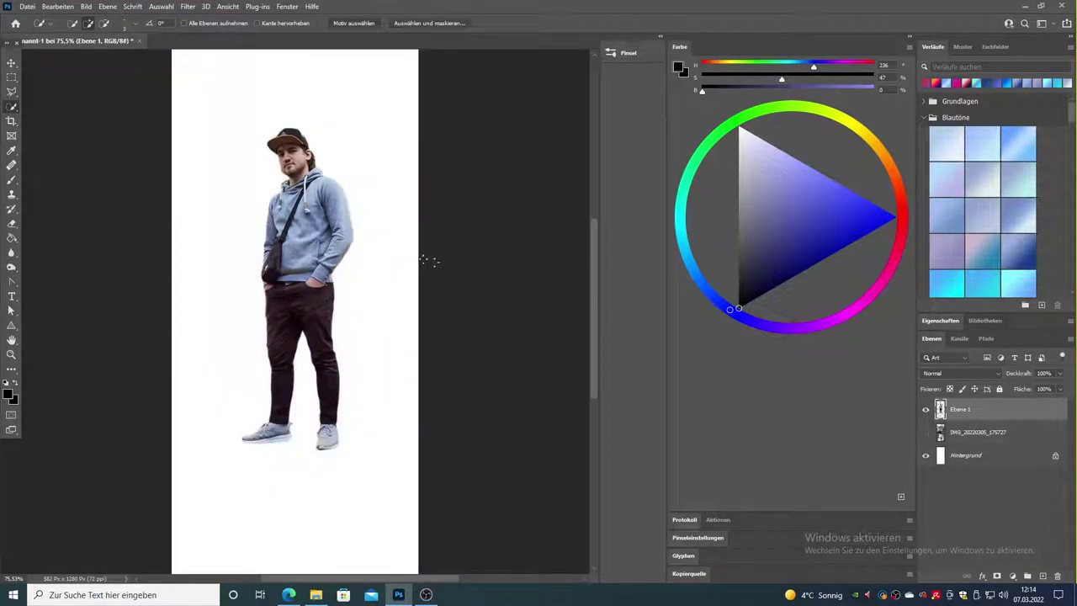